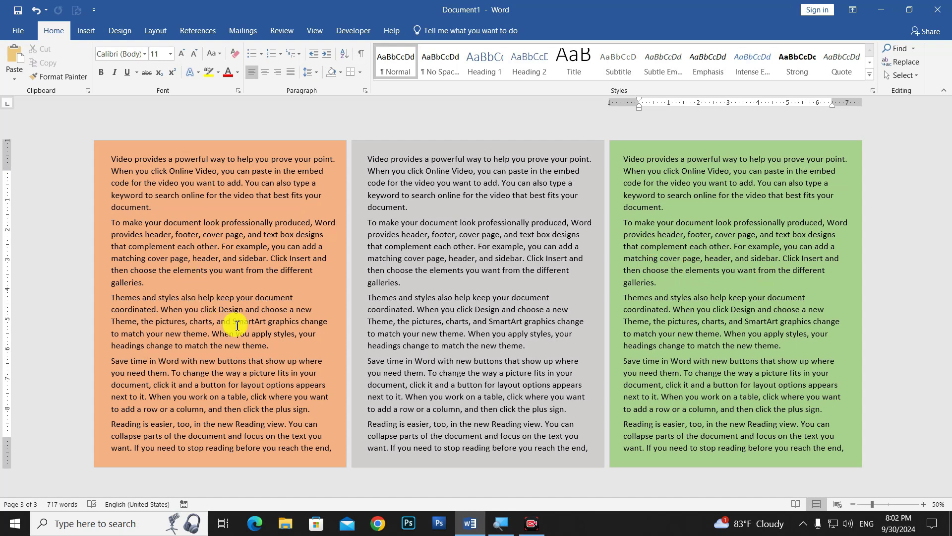
Draw a 5.55-inch blue rectangle over the orange first page's text.
{"action": "left_click", "coordinate": [293, 289]}
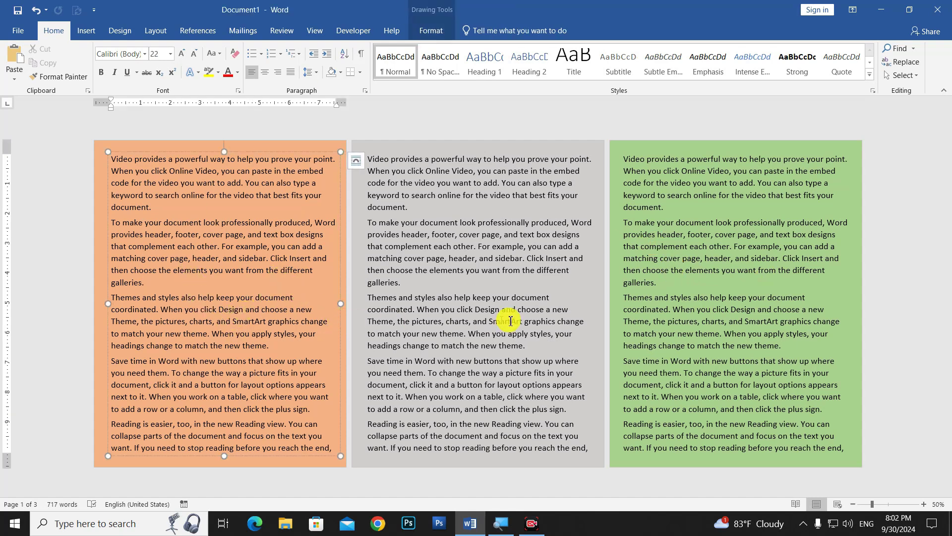
{"action": "left_click", "coordinate": [922, 335]}
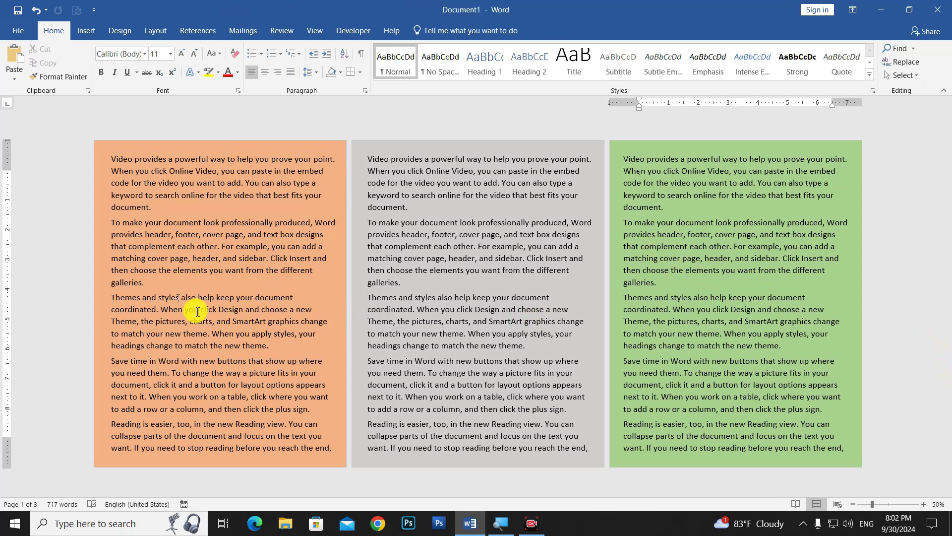
{"action": "left_click", "coordinate": [87, 32]}
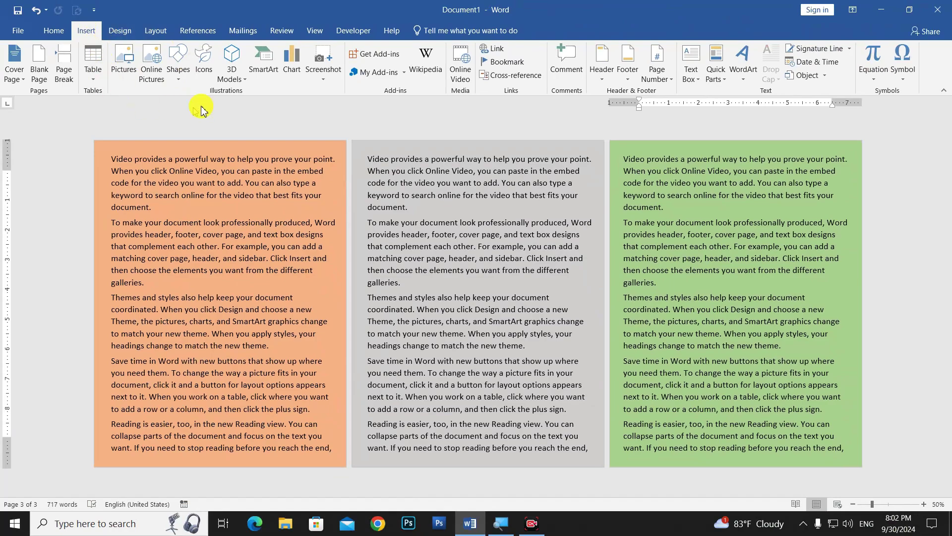
{"action": "left_click", "coordinate": [179, 70]}
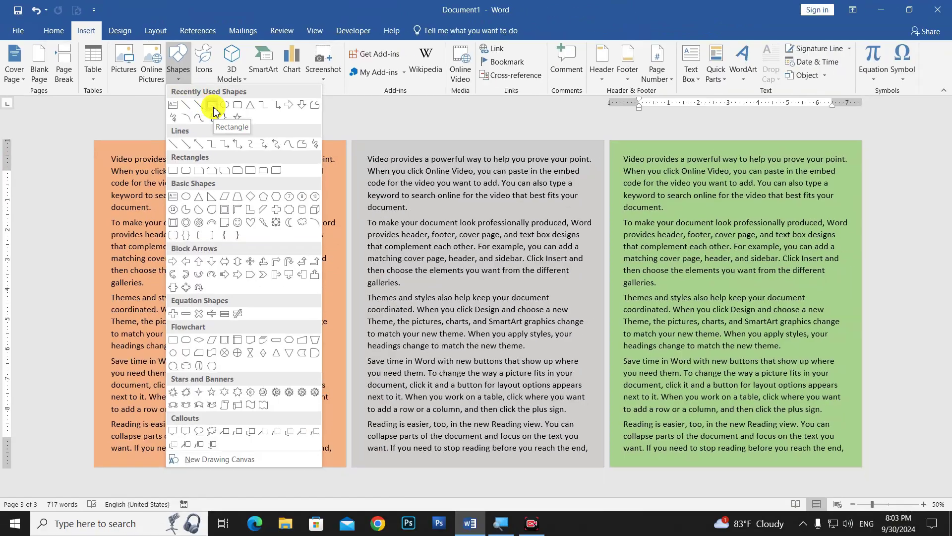
{"action": "left_click", "coordinate": [248, 144]}
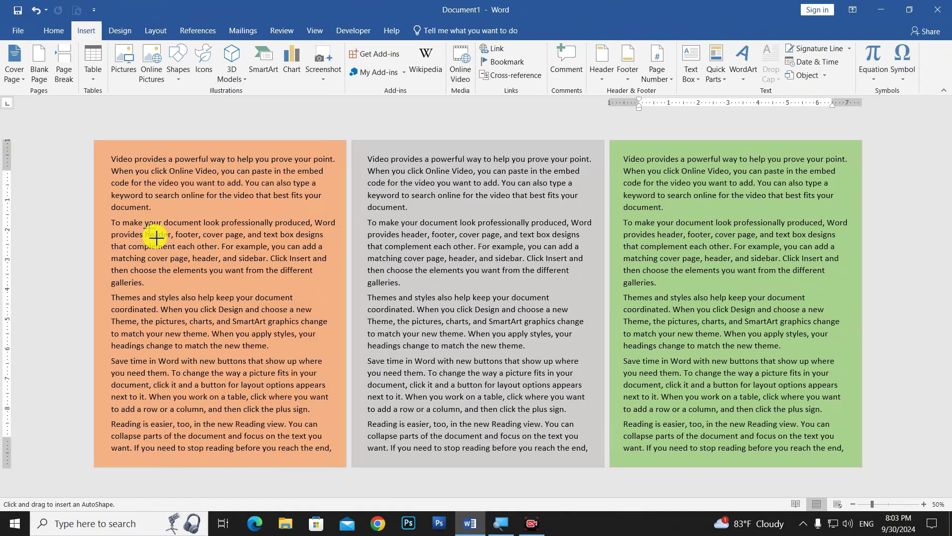
{"action": "left_click_drag", "start_coordinate": [143, 219], "coordinate": [308, 385]}
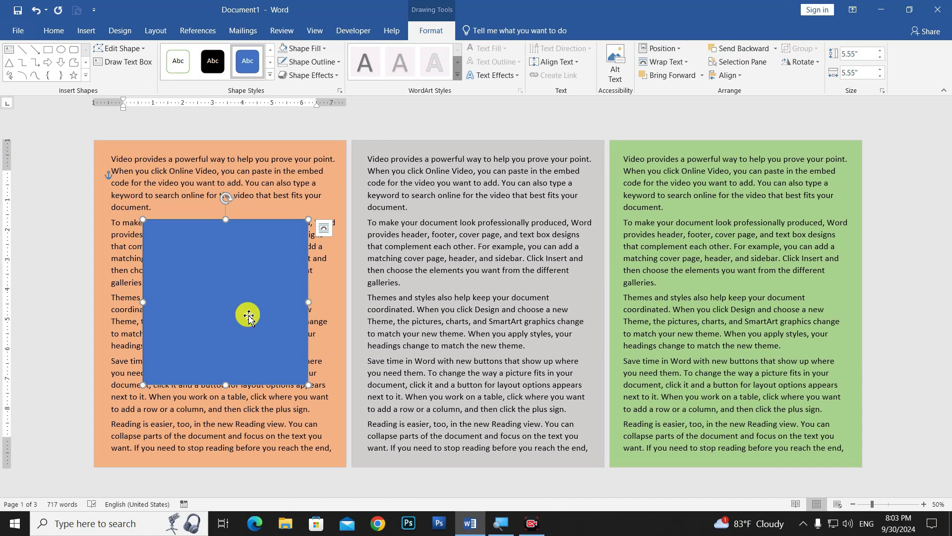
Align the rectangle center and middle on the page, then bring up Format Shape.
{"action": "left_click", "coordinate": [729, 75]}
{"action": "left_click", "coordinate": [745, 105]}
{"action": "left_click", "coordinate": [729, 75]}
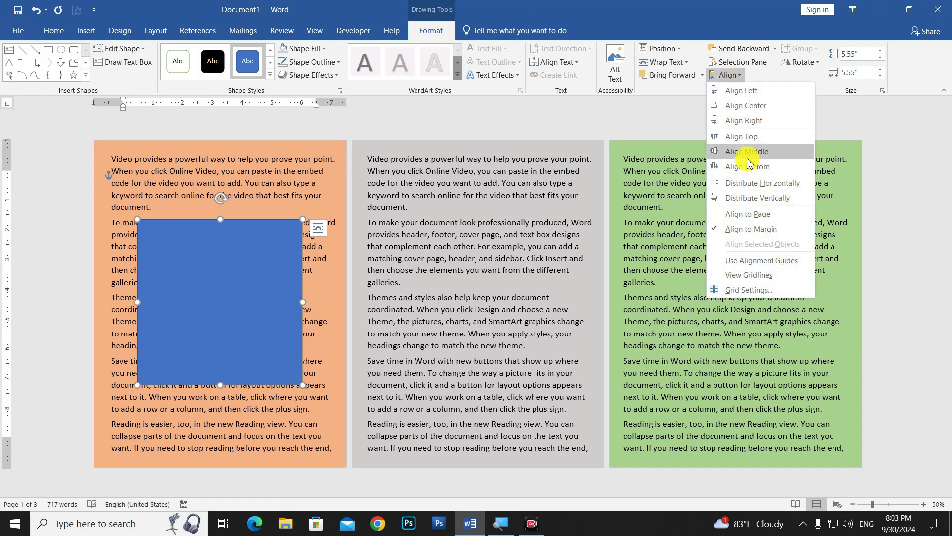
{"action": "left_click", "coordinate": [747, 157]}
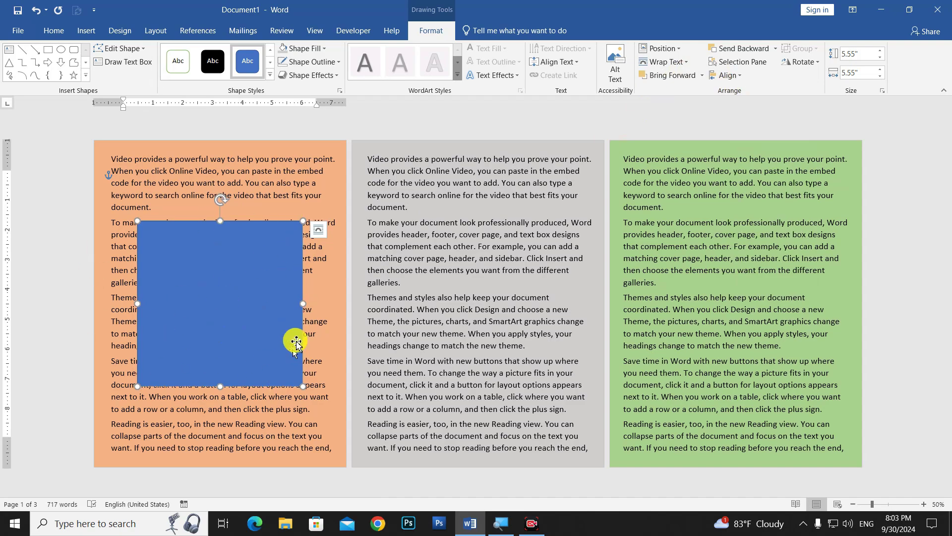
{"action": "right_click", "coordinate": [256, 288]}
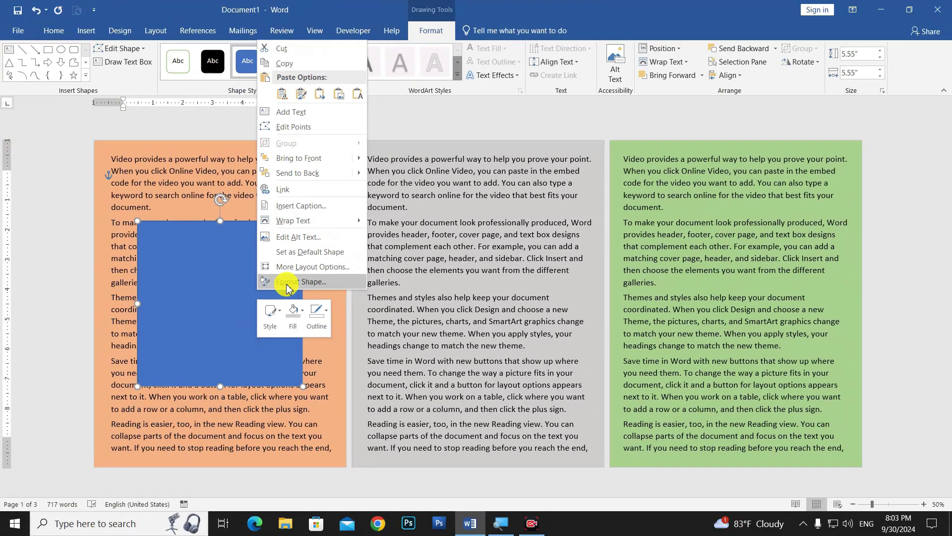
{"action": "left_click", "coordinate": [287, 283]}
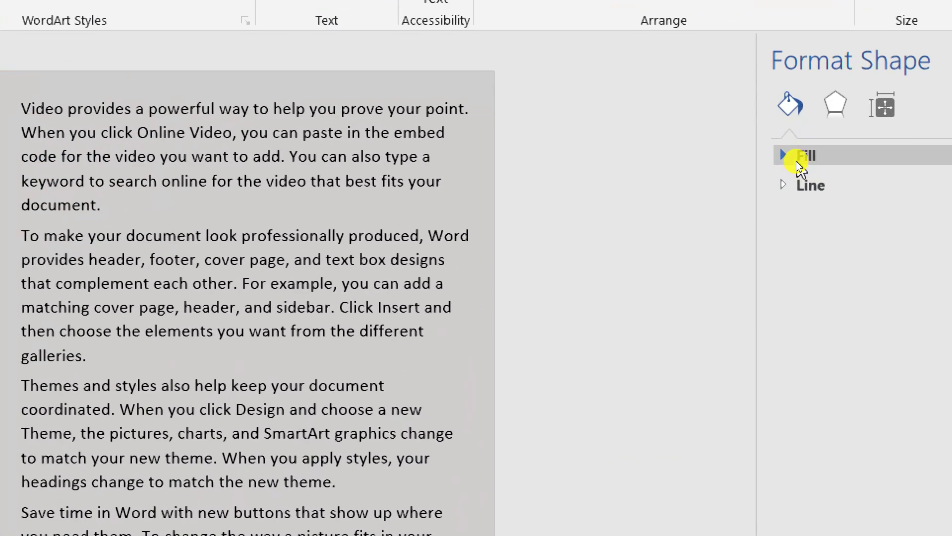
Give the rectangle a picture fill of cropped-Site-Logo from D:\Logo Png.
{"action": "left_click", "coordinate": [798, 162]}
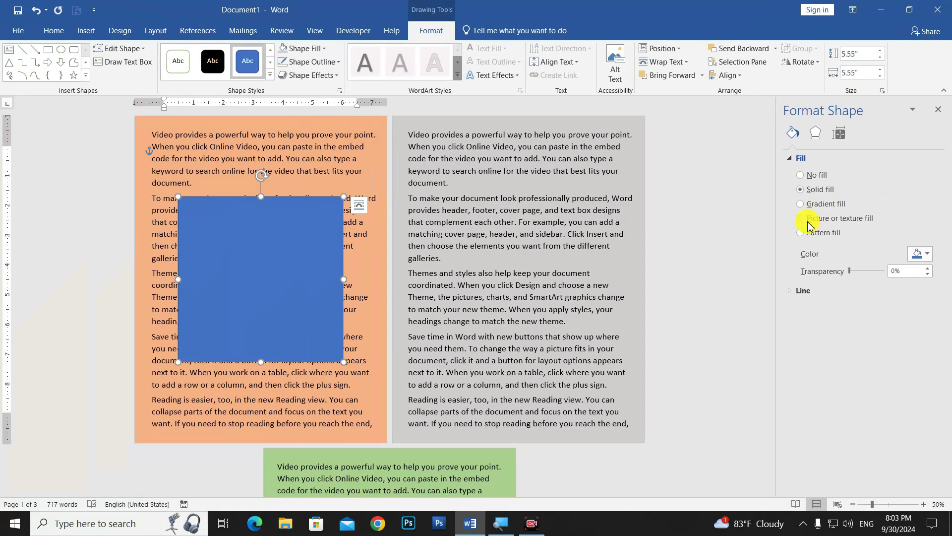
{"action": "left_click", "coordinate": [807, 219]}
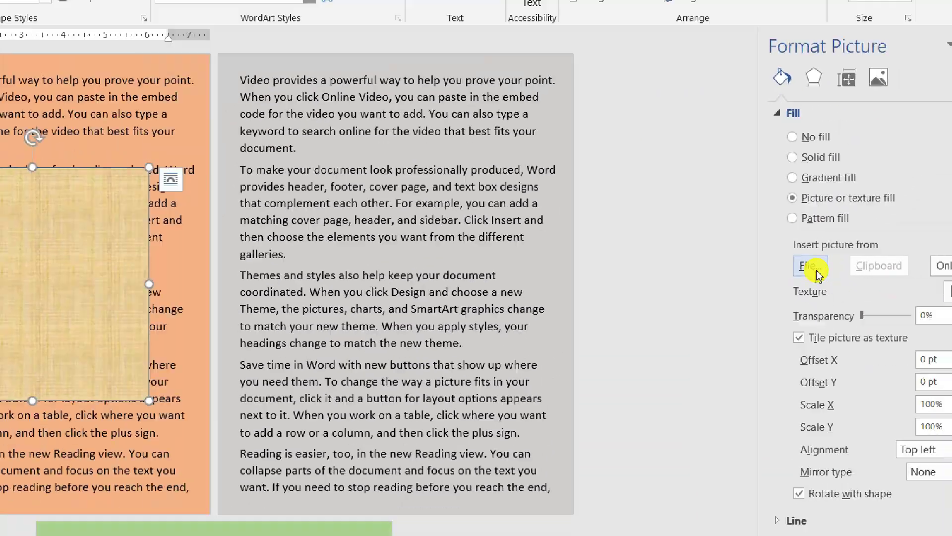
{"action": "left_click", "coordinate": [816, 272]}
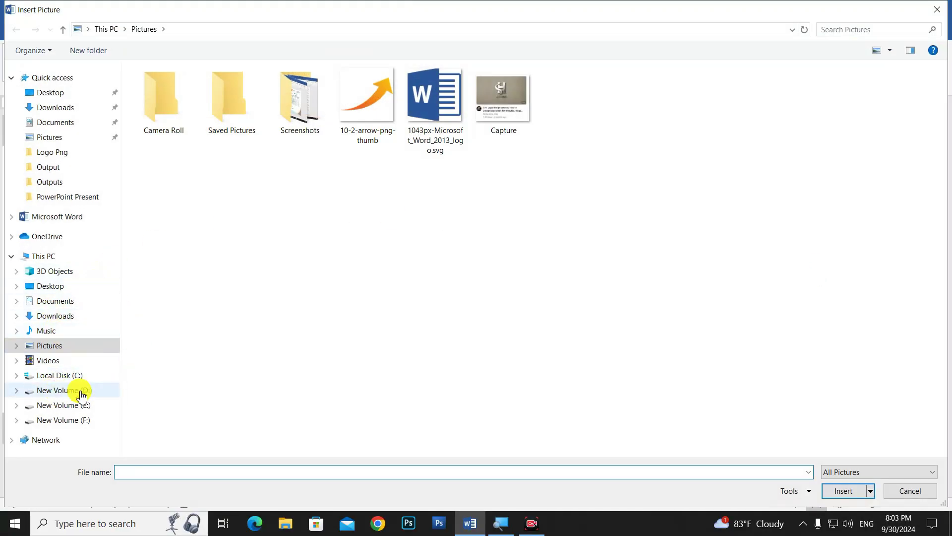
{"action": "left_click", "coordinate": [82, 395]}
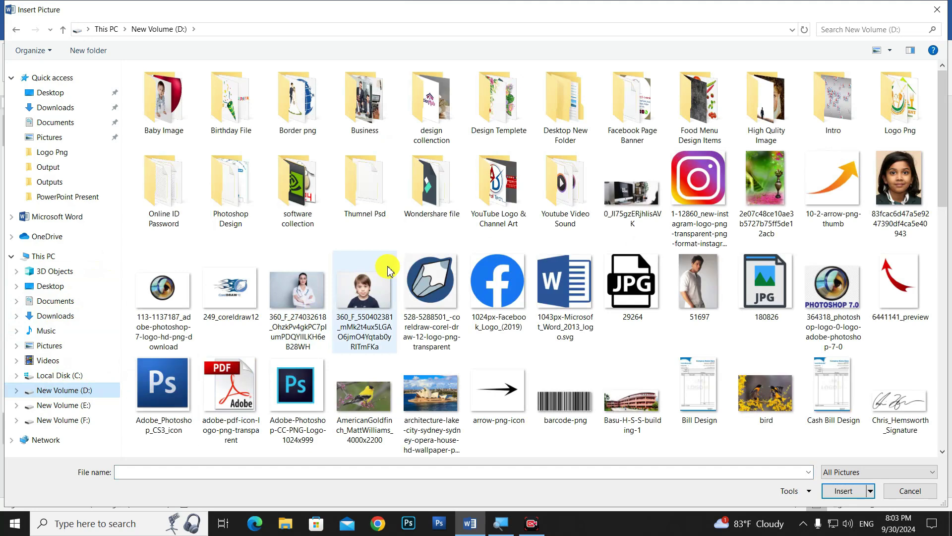
{"action": "double_click", "coordinate": [911, 108]}
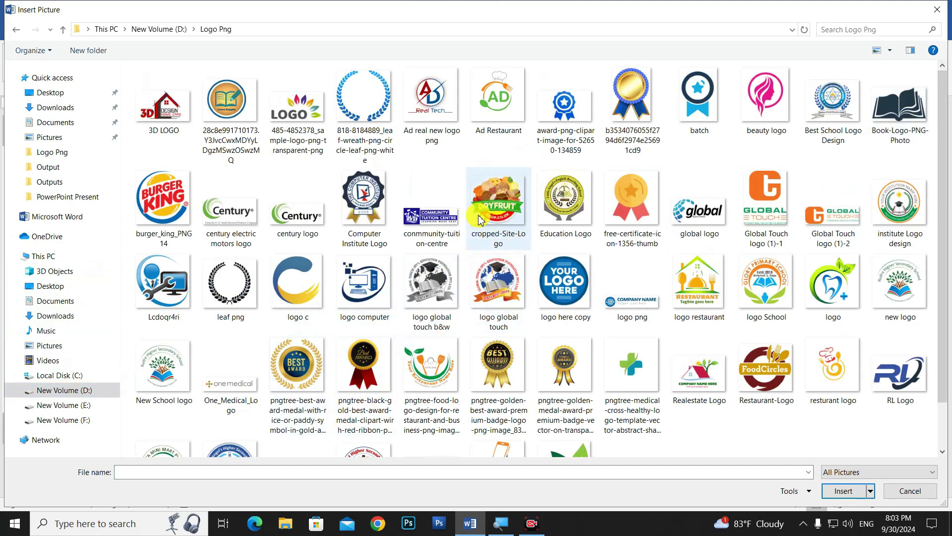
{"action": "left_click", "coordinate": [496, 211]}
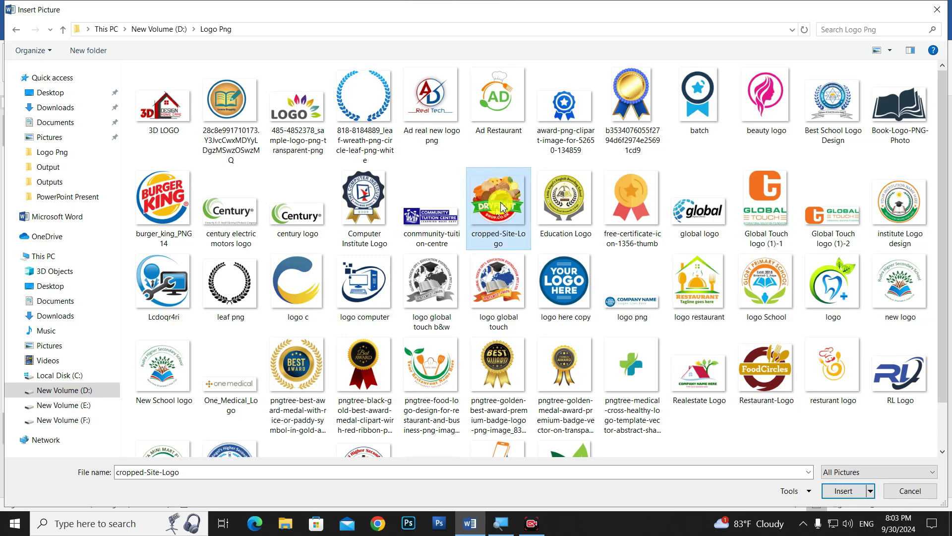
{"action": "mouse_move", "coordinate": [498, 204]}
{"action": "left_click", "coordinate": [851, 491]}
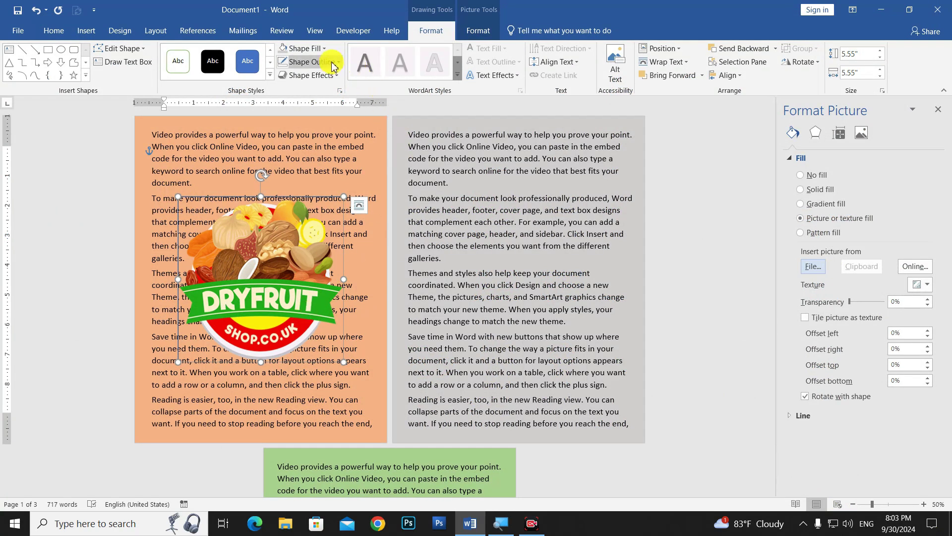
Set the logo to No Outline and 75% transparency, then drag it onto the grey page.
{"action": "left_click", "coordinate": [310, 61]}
{"action": "left_click", "coordinate": [293, 166]}
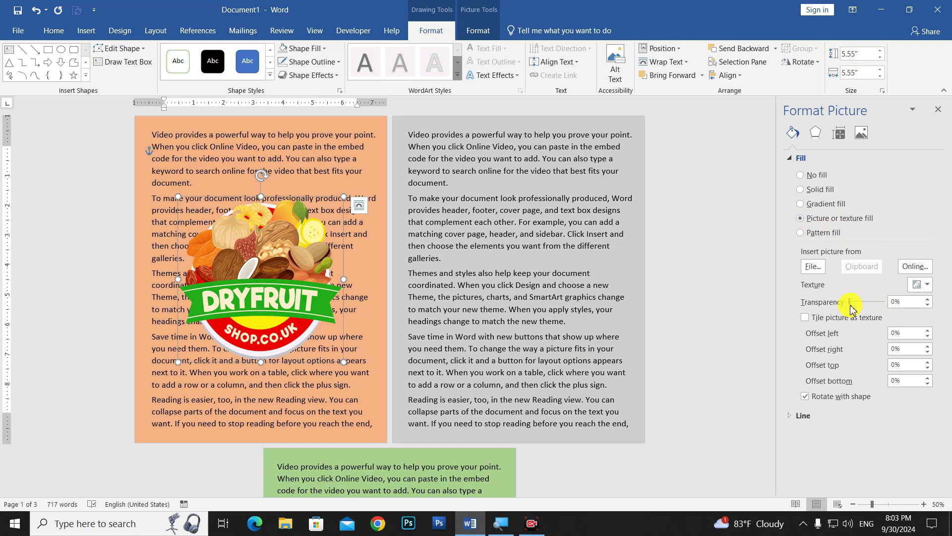
{"action": "left_click_drag", "start_coordinate": [851, 304], "coordinate": [875, 311]}
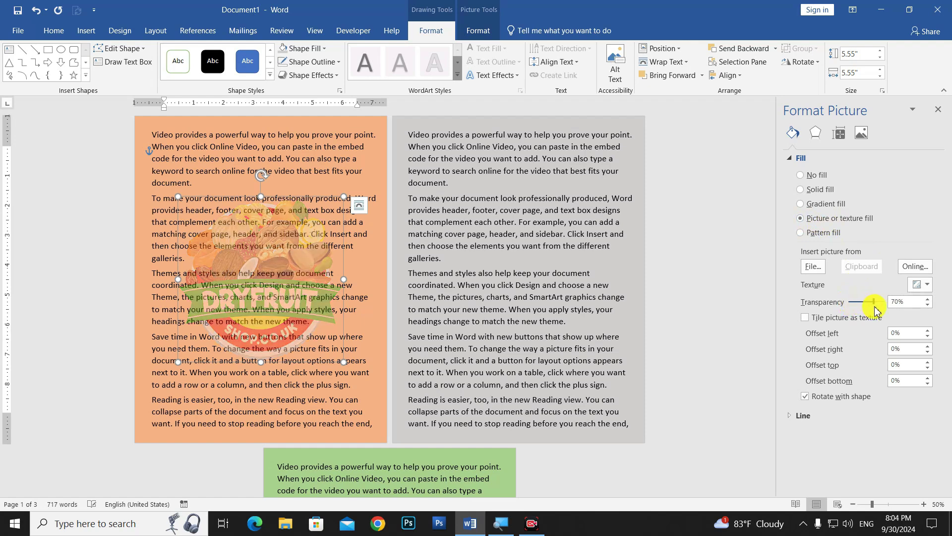
{"action": "left_click", "coordinate": [928, 300]}
{"action": "left_click", "coordinate": [928, 300]}
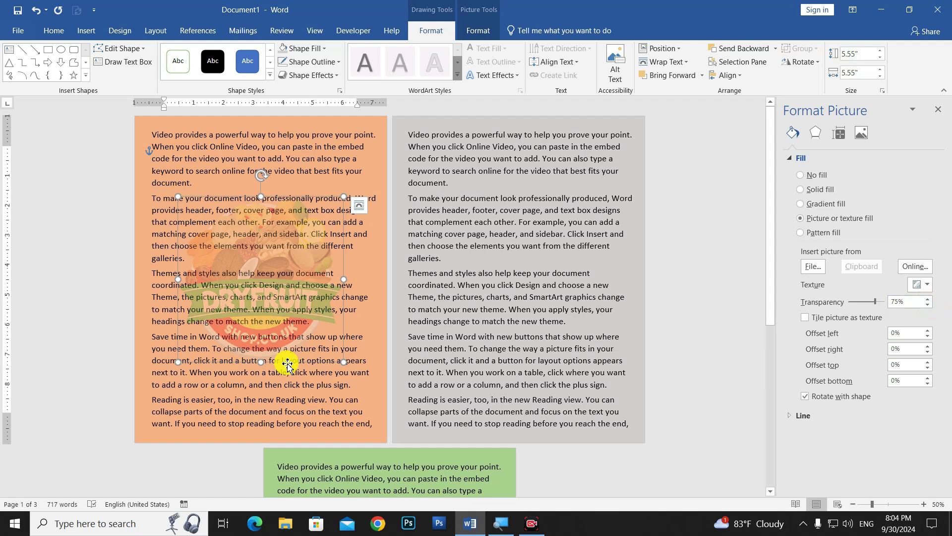
{"action": "left_click_drag", "start_coordinate": [287, 365], "coordinate": [561, 362]}
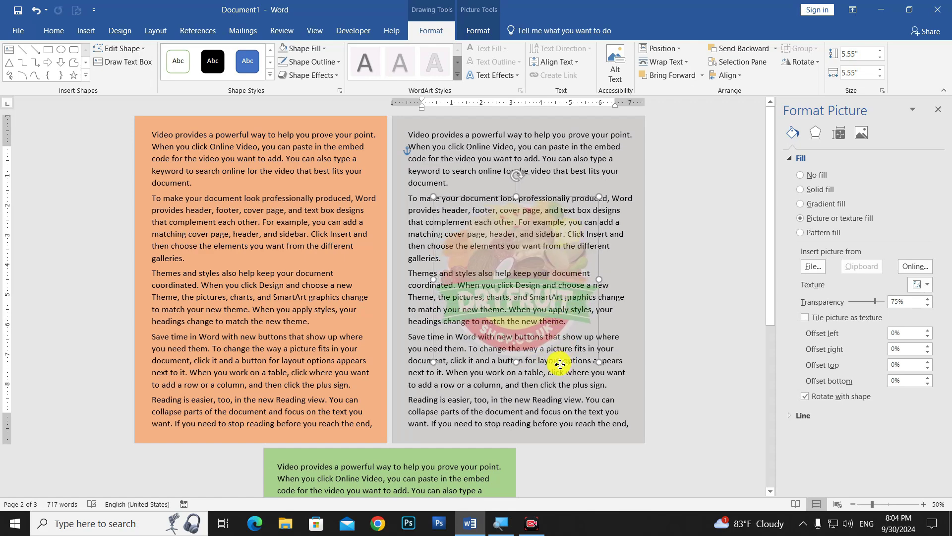
Copy the grey page's faded fruit logo onto the orange page and pick a fill image file.
{"action": "left_click", "coordinate": [683, 319]}
{"action": "scroll", "coordinate": [463, 333], "scroll_direction": "down", "scroll_amount": 3}
{"action": "scroll", "coordinate": [462, 330], "scroll_direction": "up", "scroll_amount": 1}
{"action": "scroll", "coordinate": [463, 335], "scroll_direction": "up", "scroll_amount": 3}
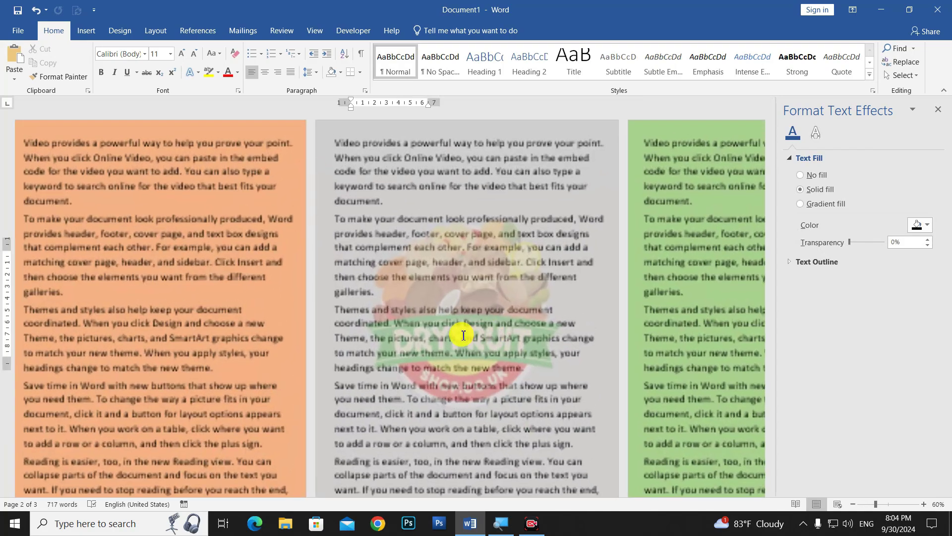
{"action": "scroll", "coordinate": [209, 281], "scroll_direction": "down", "scroll_amount": 1}
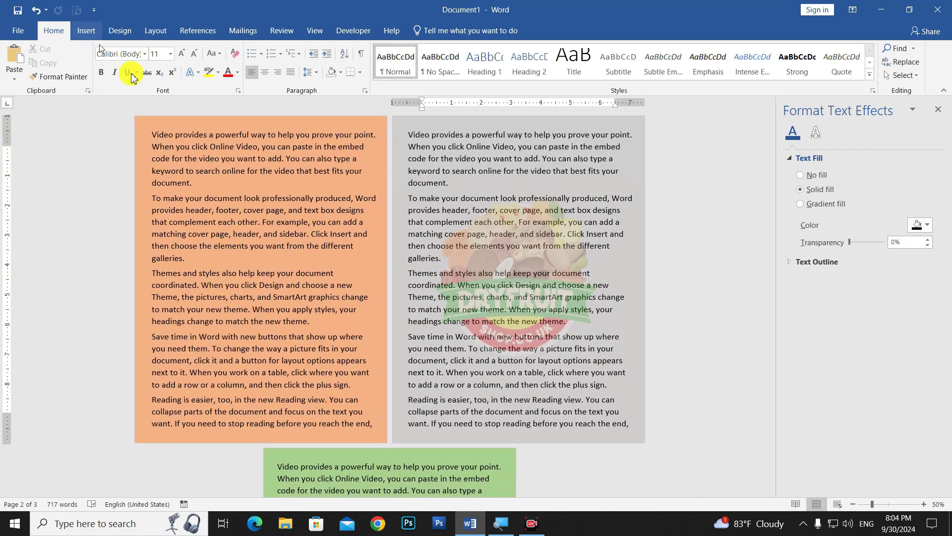
{"action": "left_click", "coordinate": [540, 318]}
{"action": "left_click_drag", "start_coordinate": [542, 320], "coordinate": [279, 320], "text": "ctrl"}
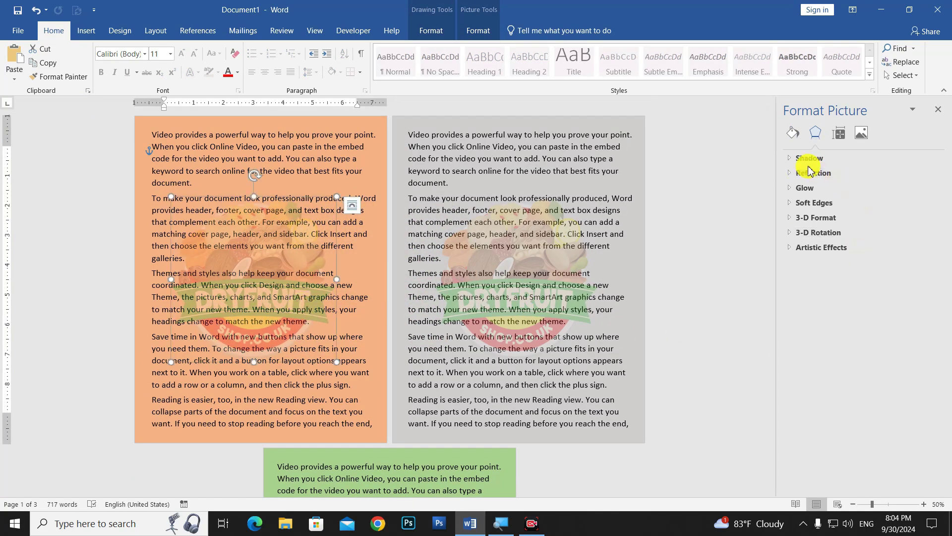
{"action": "left_click", "coordinate": [792, 133]}
{"action": "left_click", "coordinate": [816, 269]}
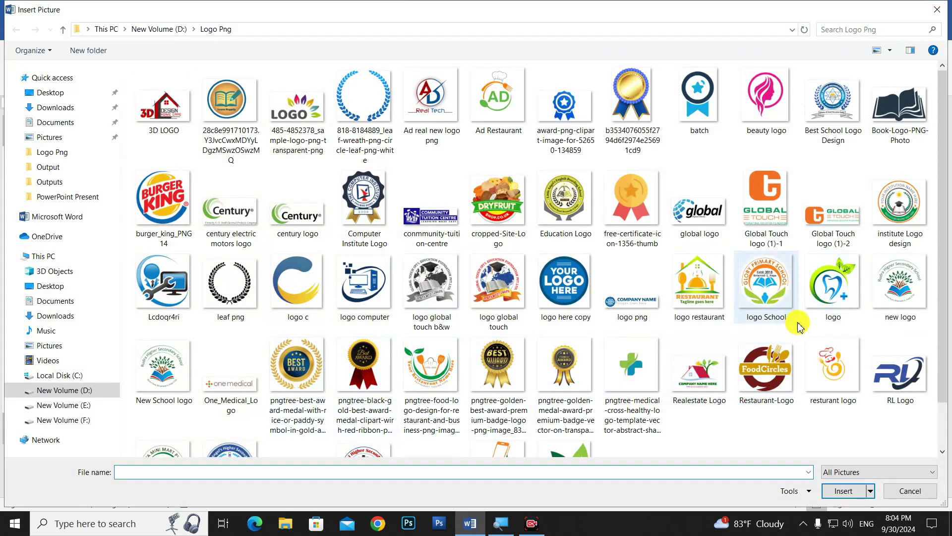
Refill the copied picture with Global Touch logo (1)-1, then with school logo new.
{"action": "left_click", "coordinate": [765, 209]}
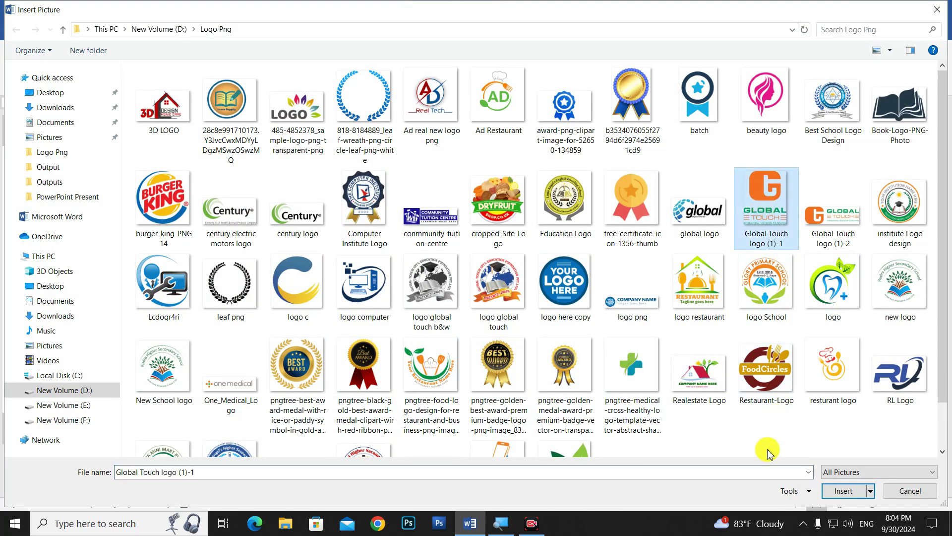
{"action": "left_click", "coordinate": [840, 492]}
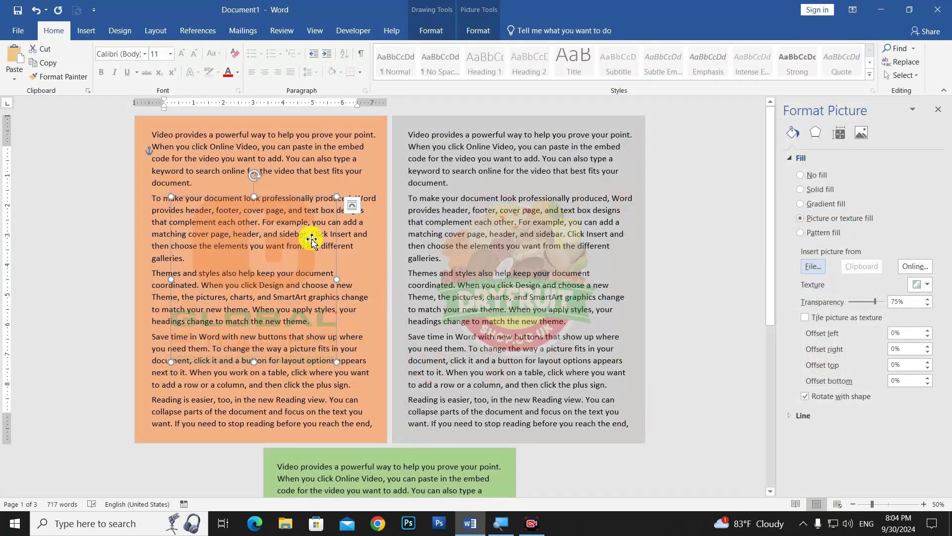
{"action": "left_click", "coordinate": [813, 266]}
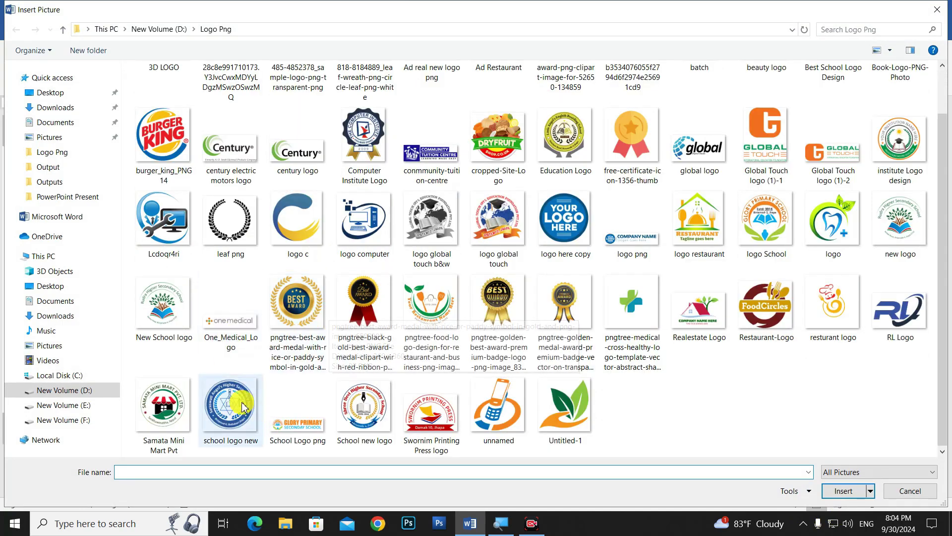
{"action": "double_click", "coordinate": [239, 423]}
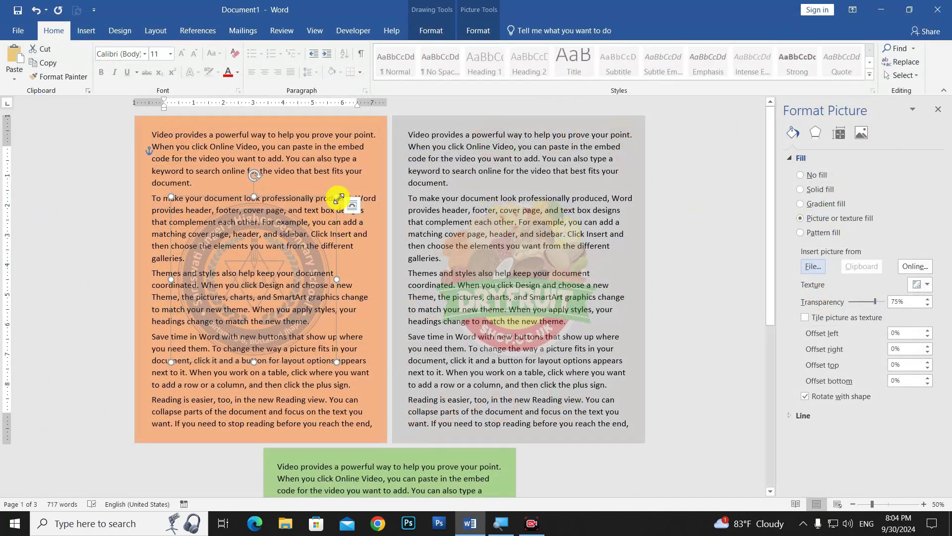
Shrink, reposition, then enlarge the faded seal logo over the orange page's upper paragraphs.
{"action": "mouse_move", "coordinate": [338, 198]}
{"action": "left_mouse_down"}
{"action": "mouse_move", "coordinate": [274, 259]}
{"action": "mouse_move", "coordinate": [344, 194]}
{"action": "mouse_move", "coordinate": [405, 116]}
{"action": "mouse_move", "coordinate": [289, 152]}
{"action": "left_mouse_up"}
{"action": "left_click_drag", "start_coordinate": [221, 158], "coordinate": [231, 163]}
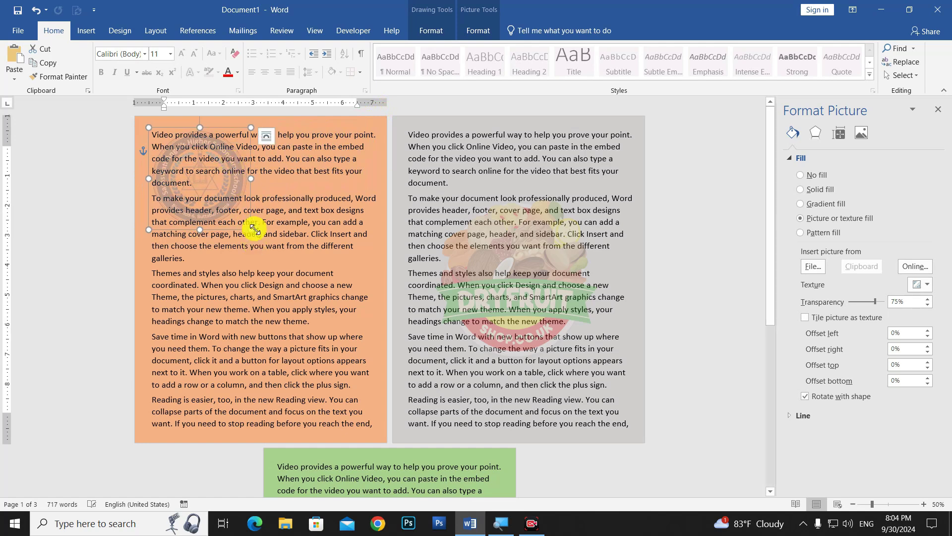
{"action": "mouse_move", "coordinate": [251, 229]}
{"action": "left_mouse_down"}
{"action": "mouse_move", "coordinate": [277, 255]}
{"action": "mouse_move", "coordinate": [306, 254]}
{"action": "mouse_move", "coordinate": [291, 393]}
{"action": "left_mouse_up"}
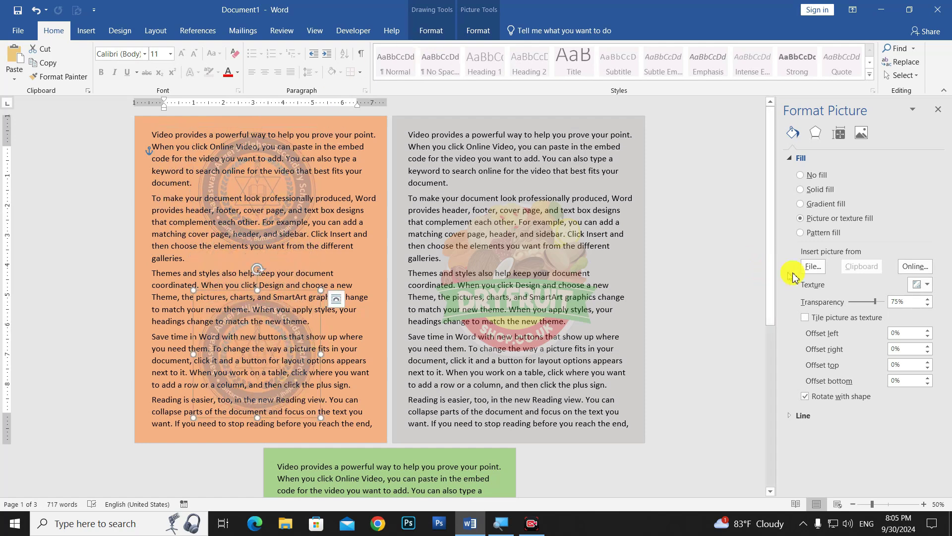
Fill the second picture with the logo global touch image.
{"action": "left_click", "coordinate": [813, 268]}
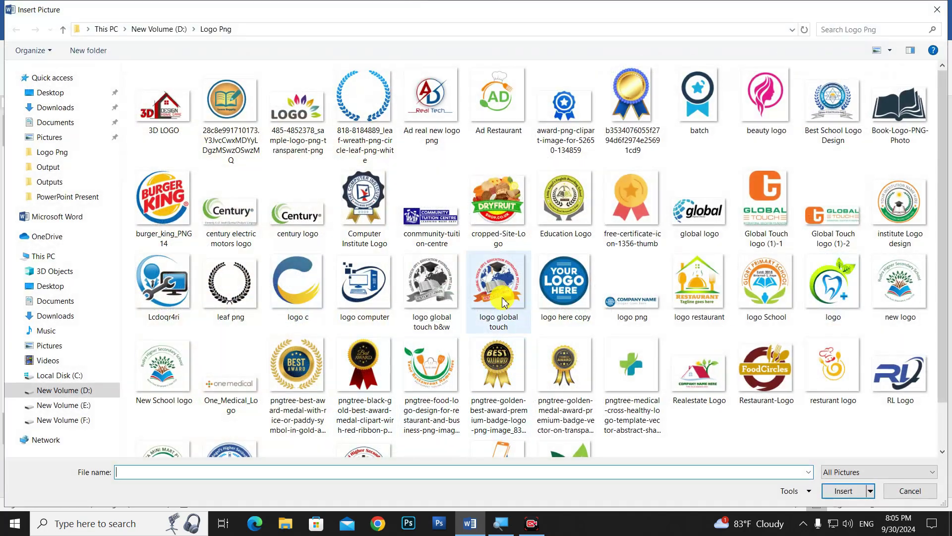
{"action": "left_click", "coordinate": [526, 325]}
{"action": "left_click", "coordinate": [844, 491]}
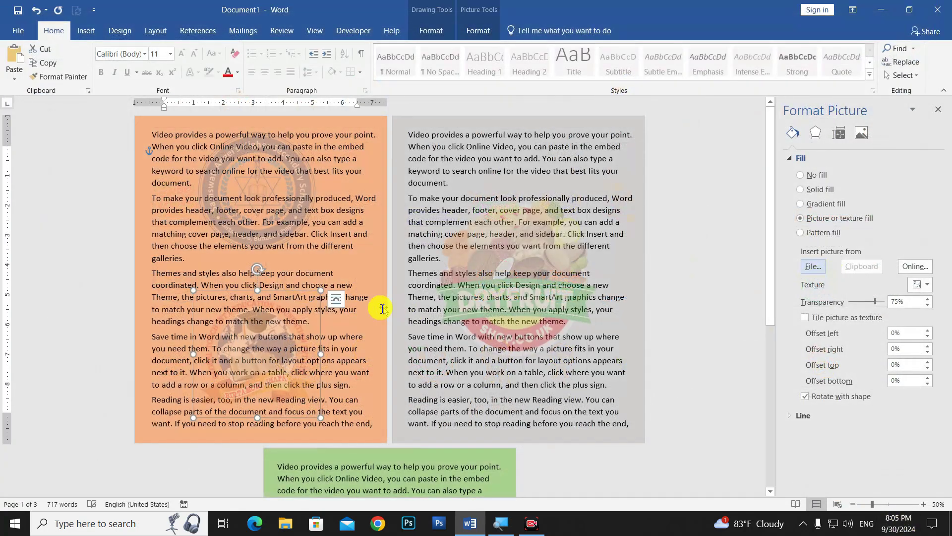
Replace that fill with the logo here copy image and check the result.
{"action": "left_click", "coordinate": [813, 268]}
{"action": "left_click", "coordinate": [590, 307]}
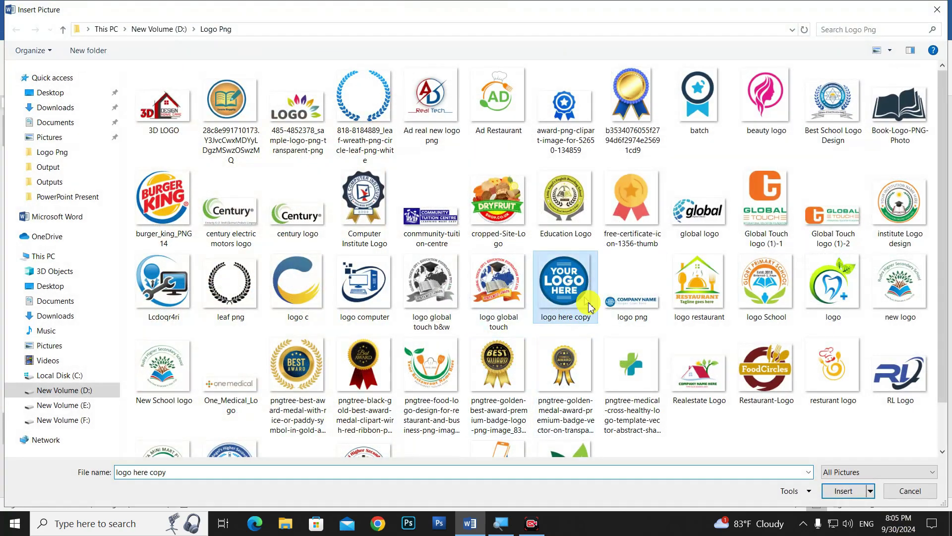
{"action": "left_click", "coordinate": [837, 492]}
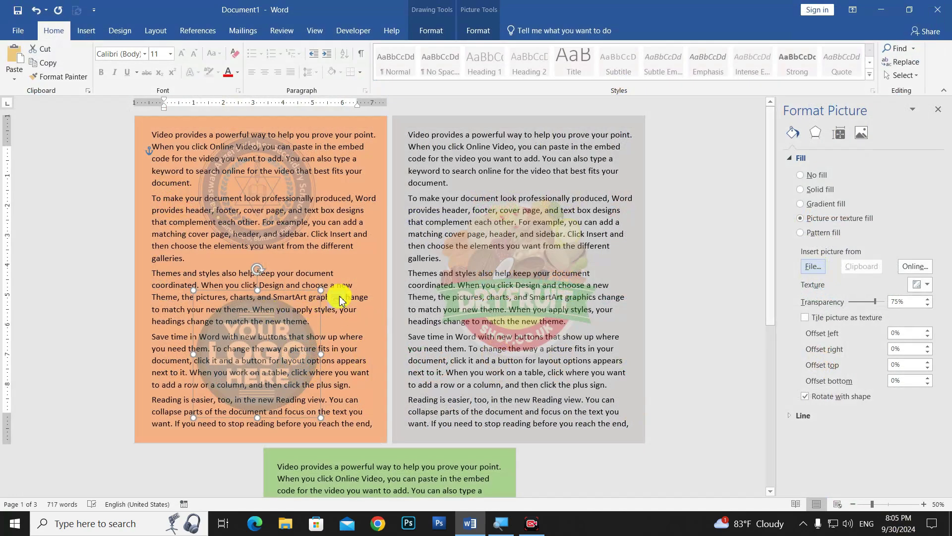
{"action": "left_click", "coordinate": [688, 380]}
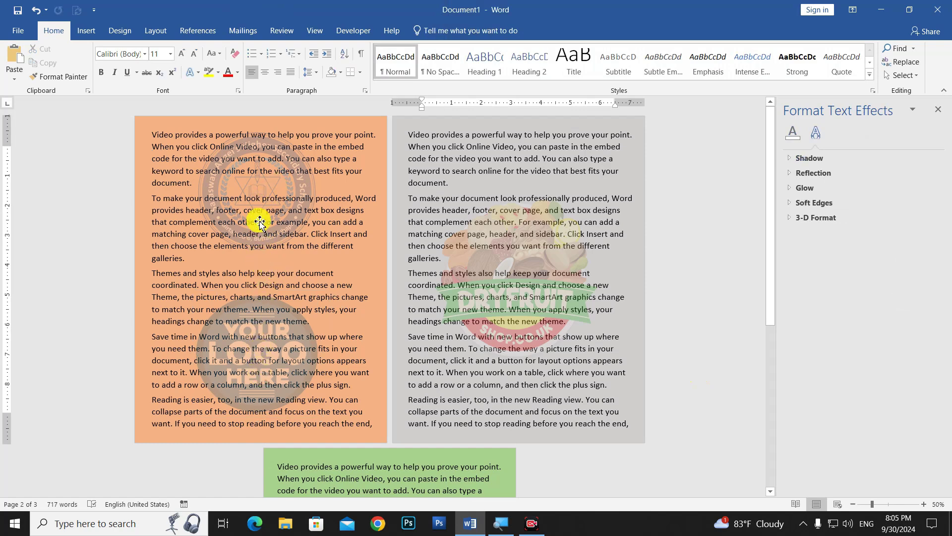
{"action": "left_click", "coordinate": [262, 228]}
{"action": "left_click", "coordinate": [444, 30]}
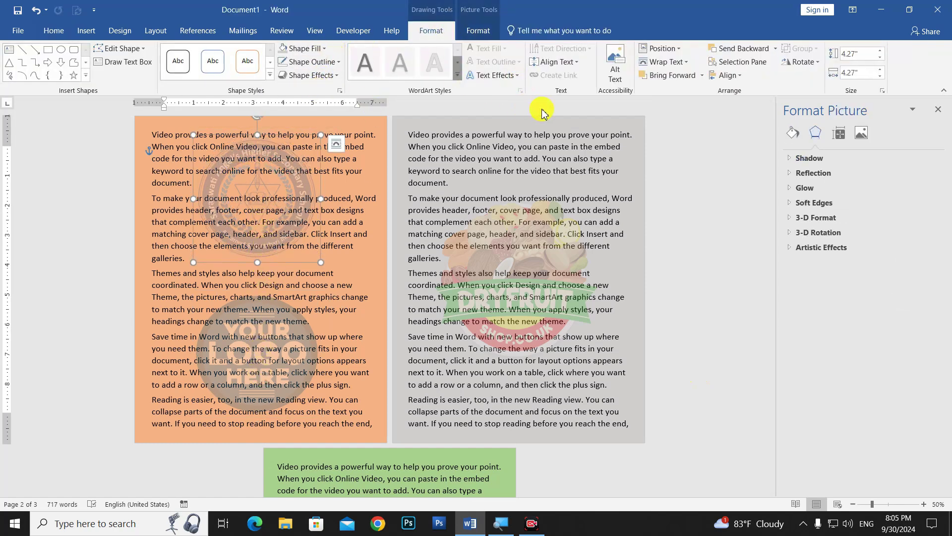
{"action": "left_click", "coordinate": [775, 49]}
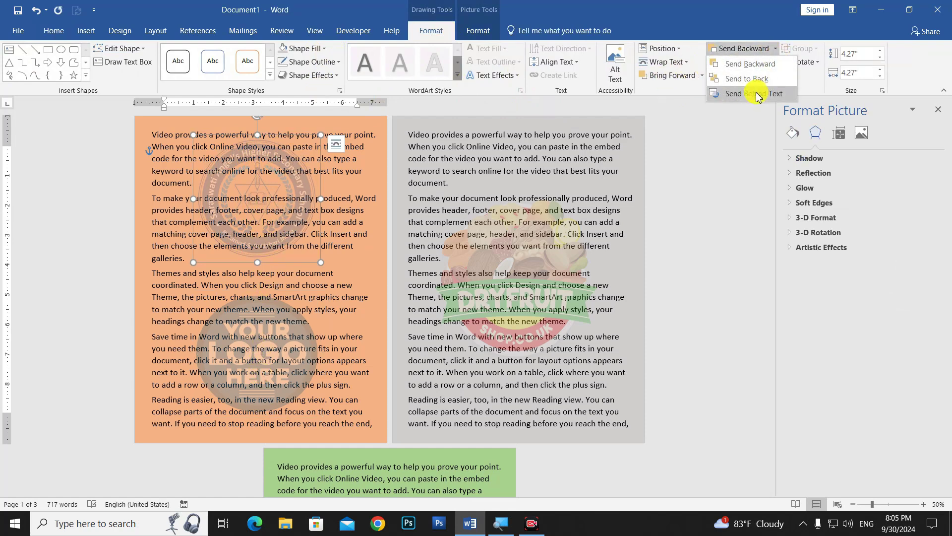
{"action": "left_click", "coordinate": [752, 97]}
{"action": "key", "text": "ctrl+z"}
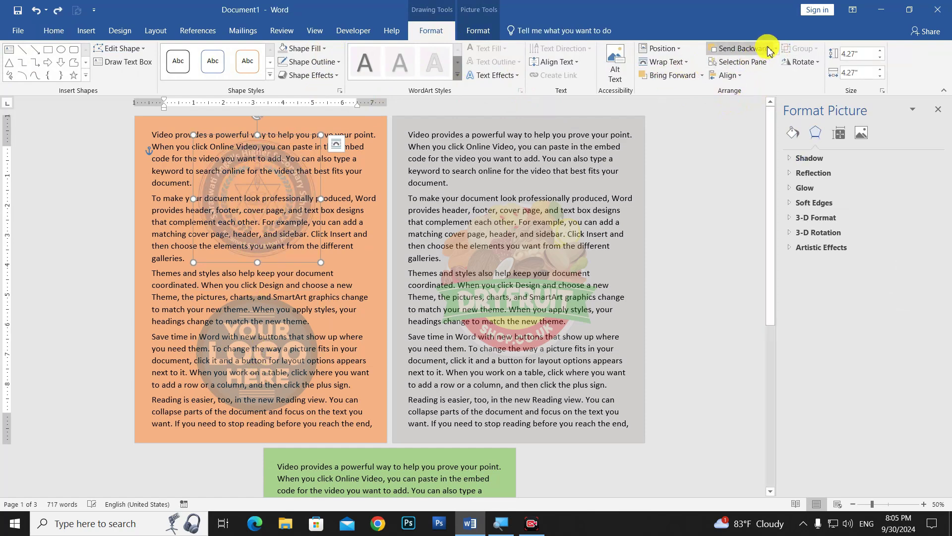
{"action": "left_click", "coordinate": [752, 49]}
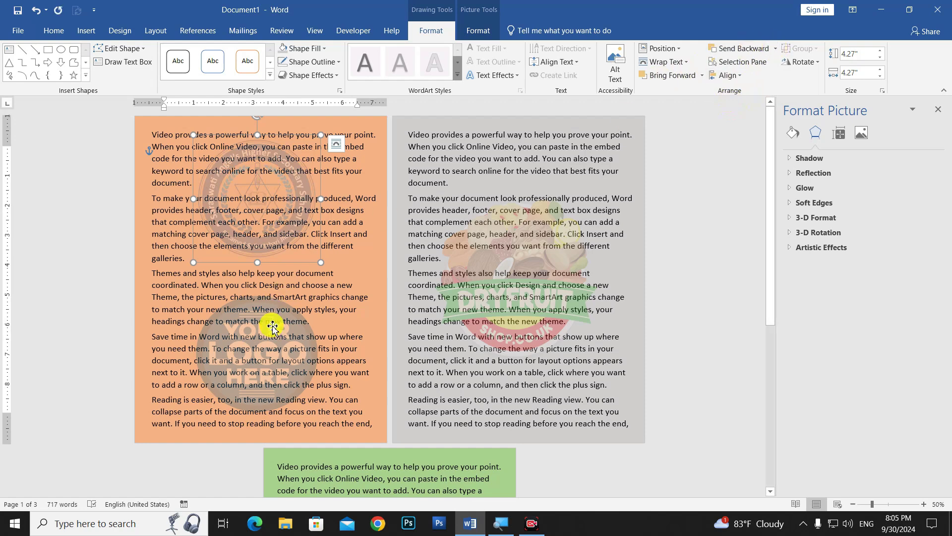
{"action": "left_click", "coordinate": [284, 337]}
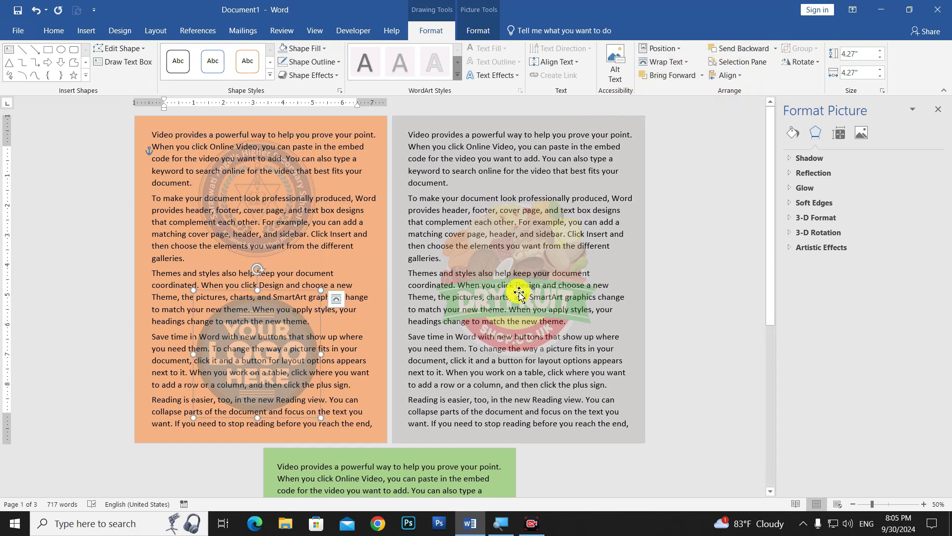
{"action": "left_click", "coordinate": [543, 278]}
{"action": "left_click", "coordinate": [748, 52]}
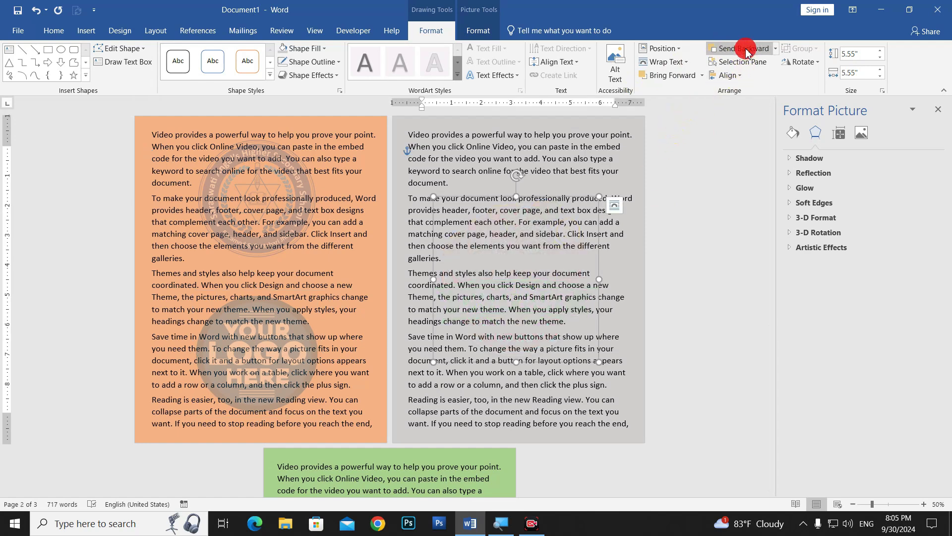
{"action": "left_click", "coordinate": [645, 75]}
Copy the orange page's logo onto the green page, move it higher and enlarge it.
{"action": "left_click", "coordinate": [570, 311]}
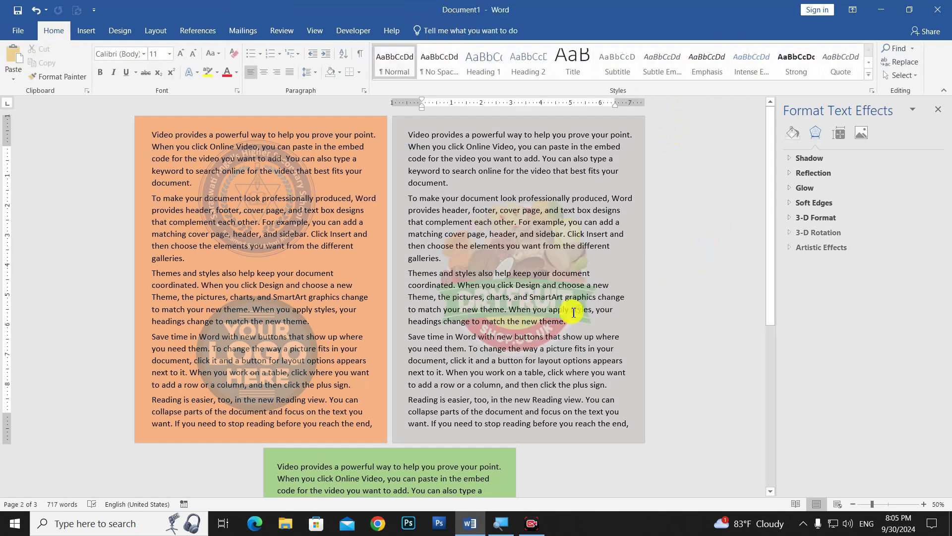
{"action": "scroll", "coordinate": [386, 323], "scroll_direction": "down", "scroll_amount": 1}
{"action": "scroll", "coordinate": [392, 347], "scroll_direction": "down", "scroll_amount": 1}
{"action": "scroll", "coordinate": [397, 377], "scroll_direction": "down", "scroll_amount": 1}
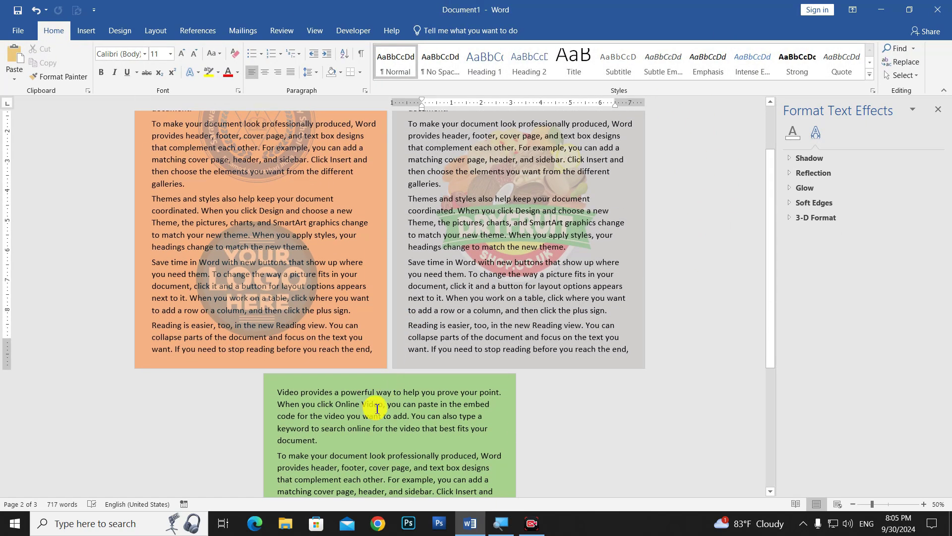
{"action": "scroll", "coordinate": [381, 405], "scroll_direction": "down", "scroll_amount": 2}
{"action": "scroll", "coordinate": [381, 405], "scroll_direction": "down", "scroll_amount": 4}
{"action": "scroll", "coordinate": [372, 353], "scroll_direction": "up", "scroll_amount": 3}
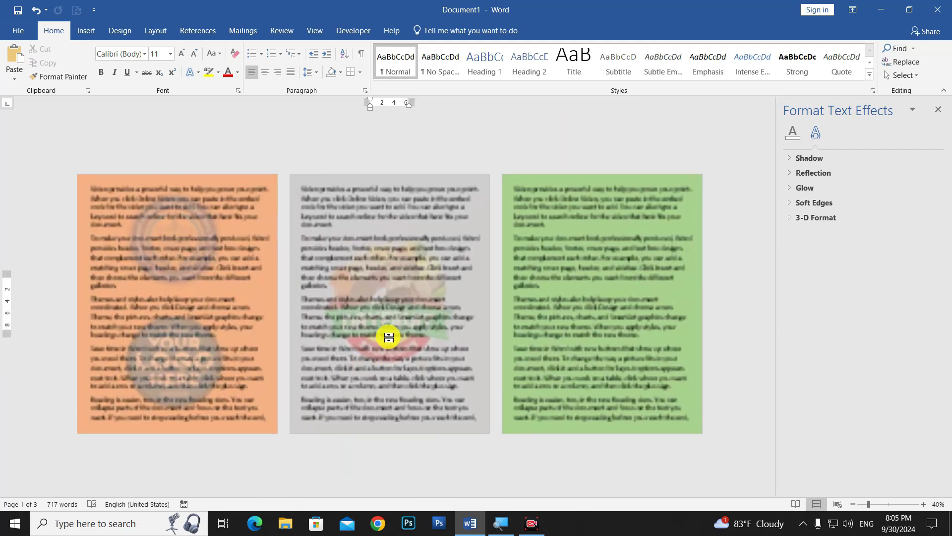
{"action": "left_click", "coordinate": [406, 297]}
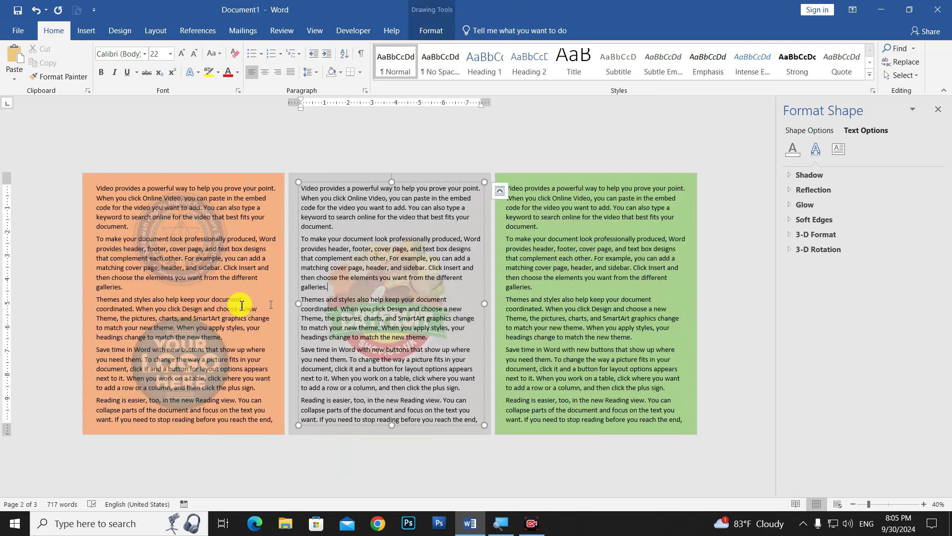
{"action": "left_click", "coordinate": [177, 392]}
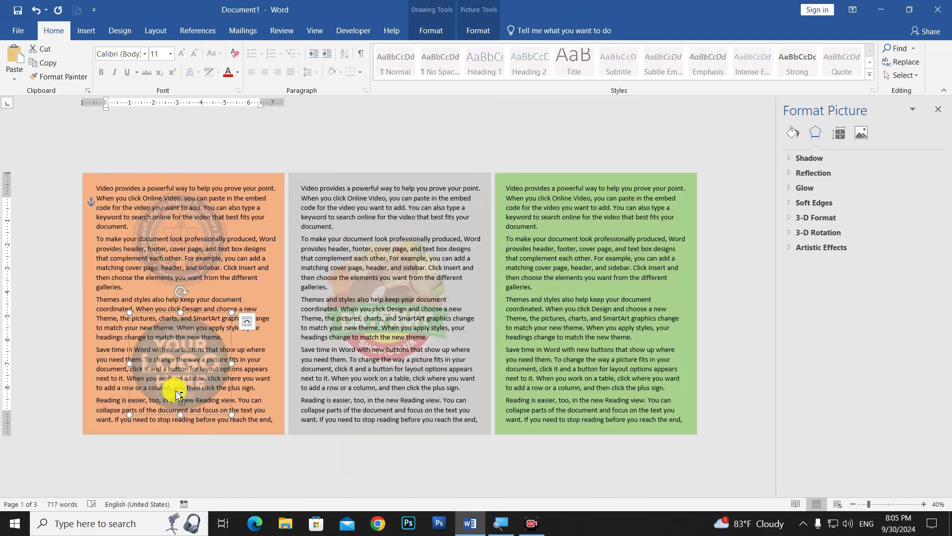
{"action": "left_click_drag", "start_coordinate": [179, 394], "coordinate": [594, 377]}
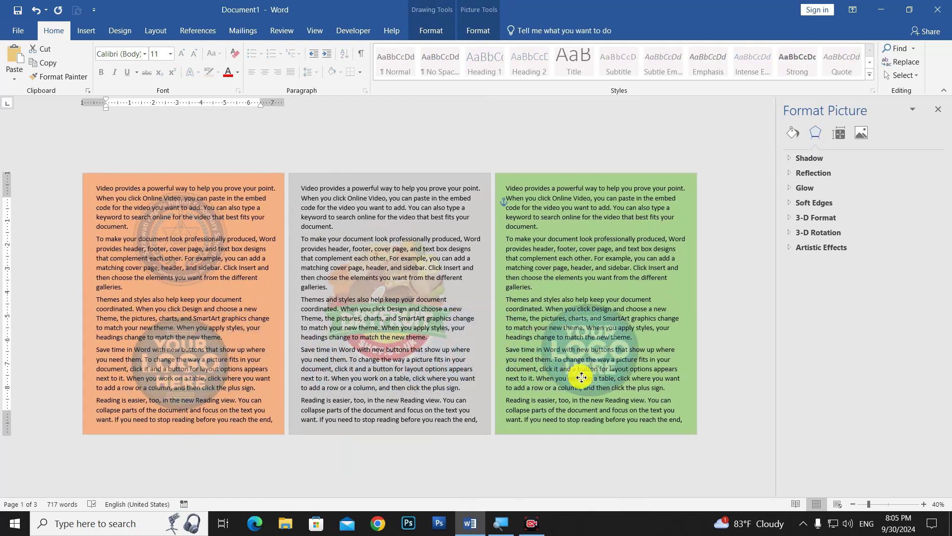
{"action": "left_click_drag", "start_coordinate": [594, 377], "coordinate": [598, 325]}
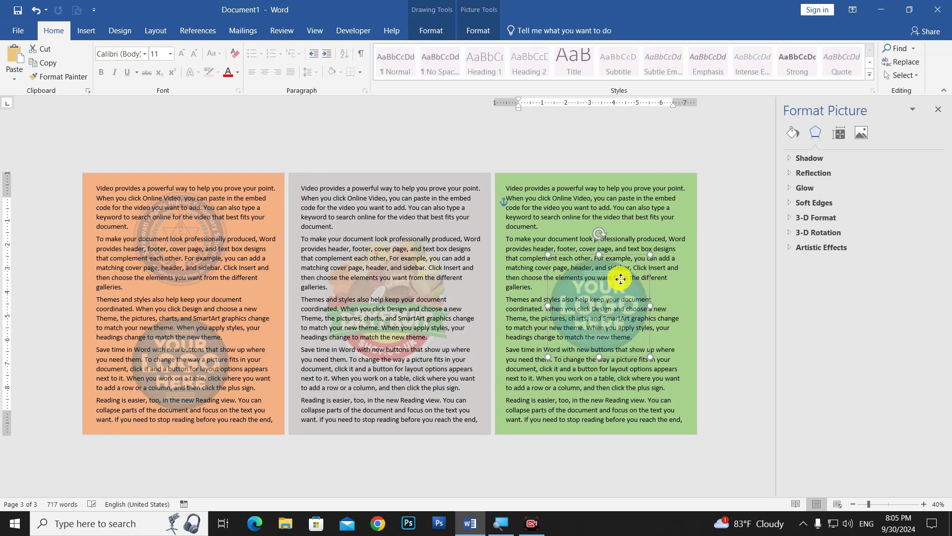
{"action": "left_click_drag", "start_coordinate": [651, 244], "coordinate": [672, 220]}
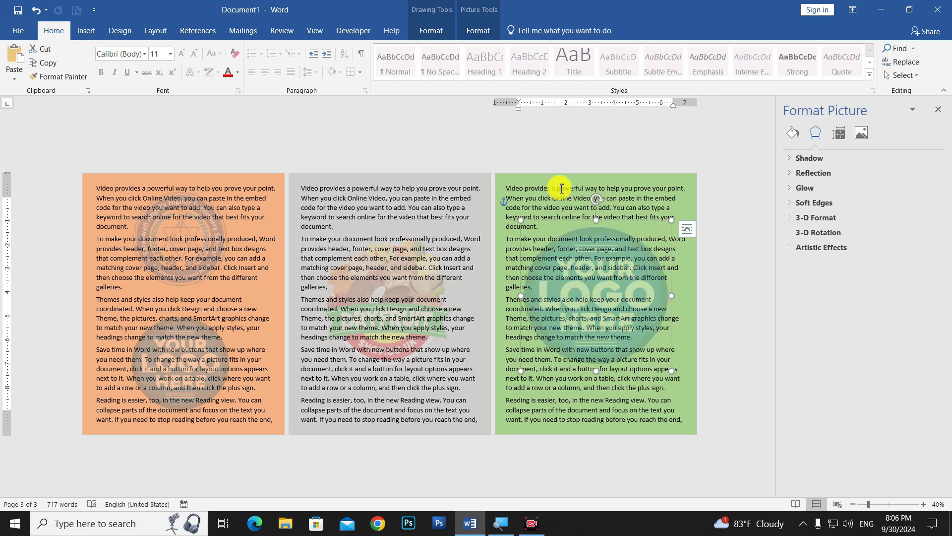
Change the green page logo's picture fill to the School new logo image.
{"action": "left_click", "coordinate": [795, 133]}
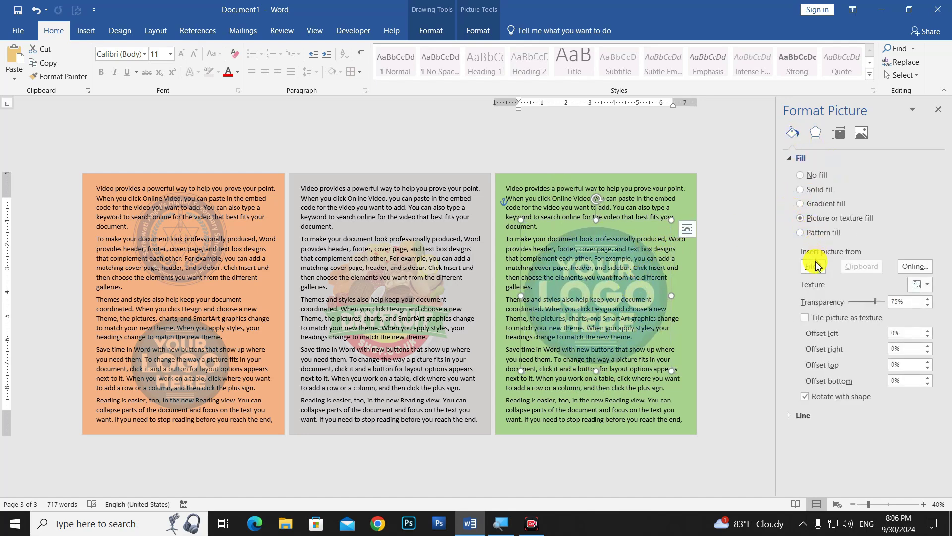
{"action": "left_click", "coordinate": [814, 266]}
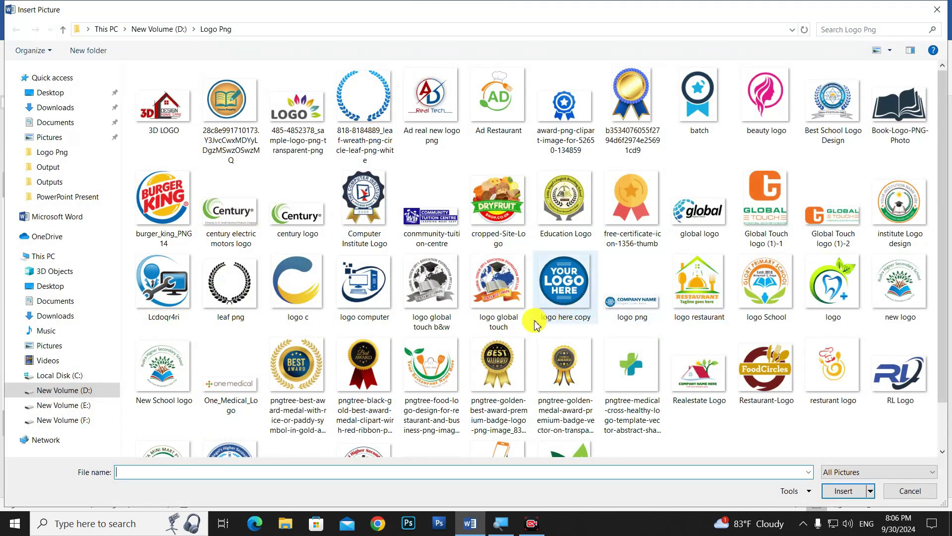
{"action": "scroll", "coordinate": [471, 372], "scroll_direction": "down", "scroll_amount": 1}
{"action": "left_click", "coordinate": [365, 409]}
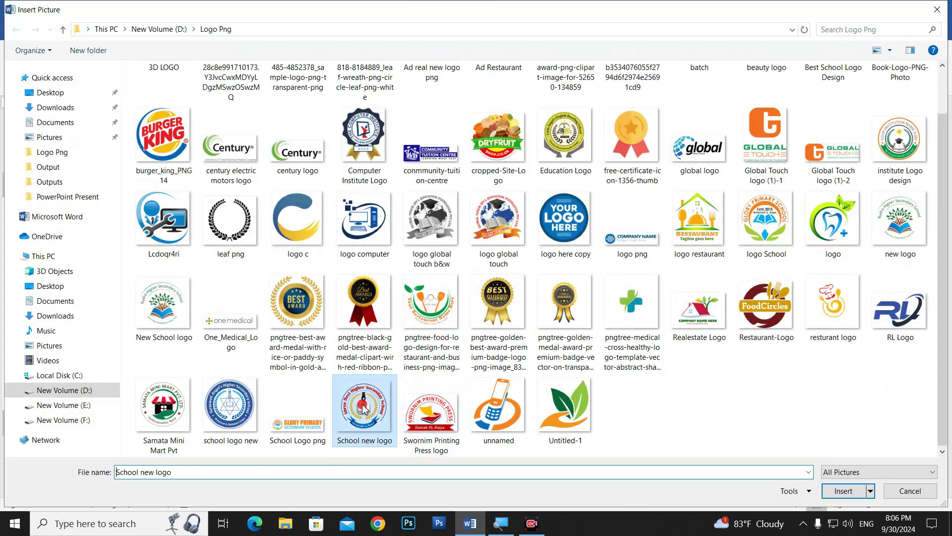
{"action": "double_click", "coordinate": [364, 409]}
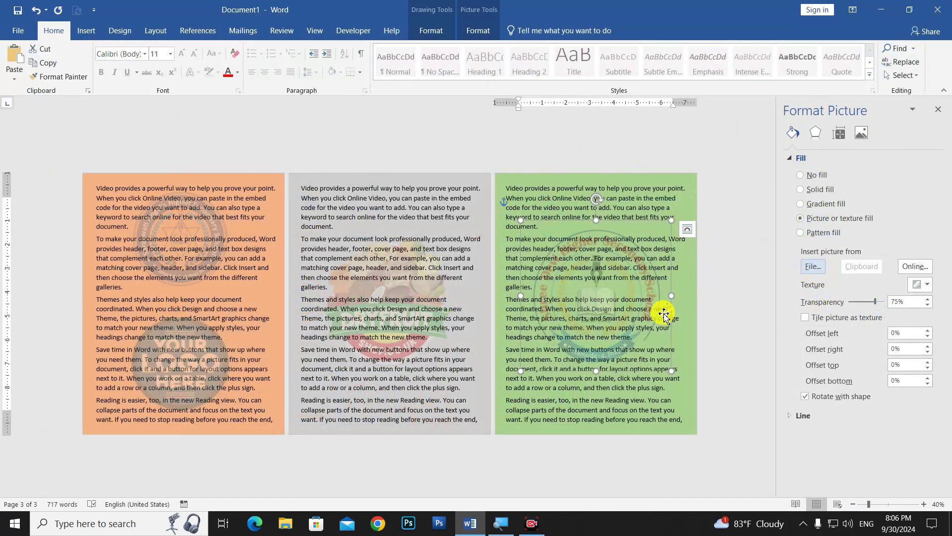
Slightly shrink the logo box's height, deselect it and close the formatting pane.
{"action": "mouse_move", "coordinate": [596, 374]}
{"action": "left_mouse_down"}
{"action": "mouse_move", "coordinate": [596, 363]}
{"action": "mouse_move", "coordinate": [647, 369]}
{"action": "left_mouse_up"}
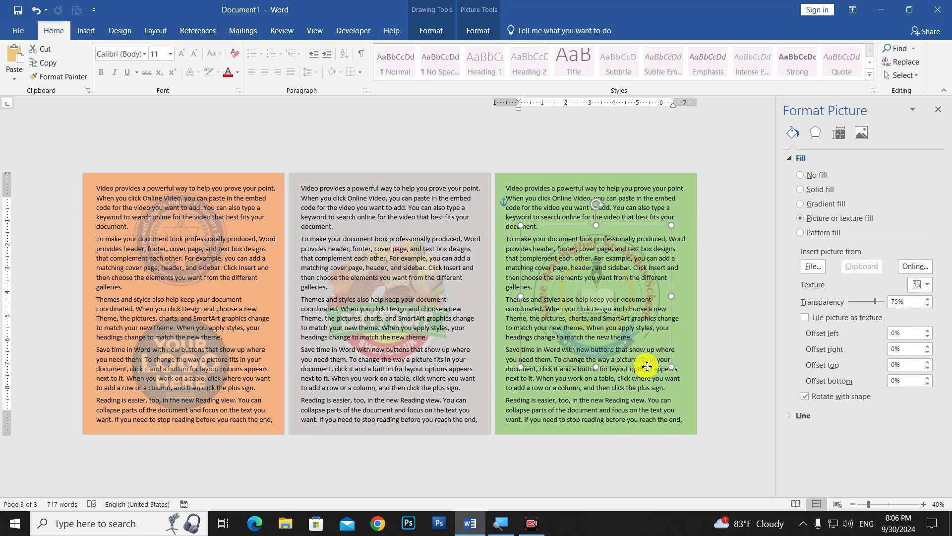
{"action": "left_click", "coordinate": [717, 331]}
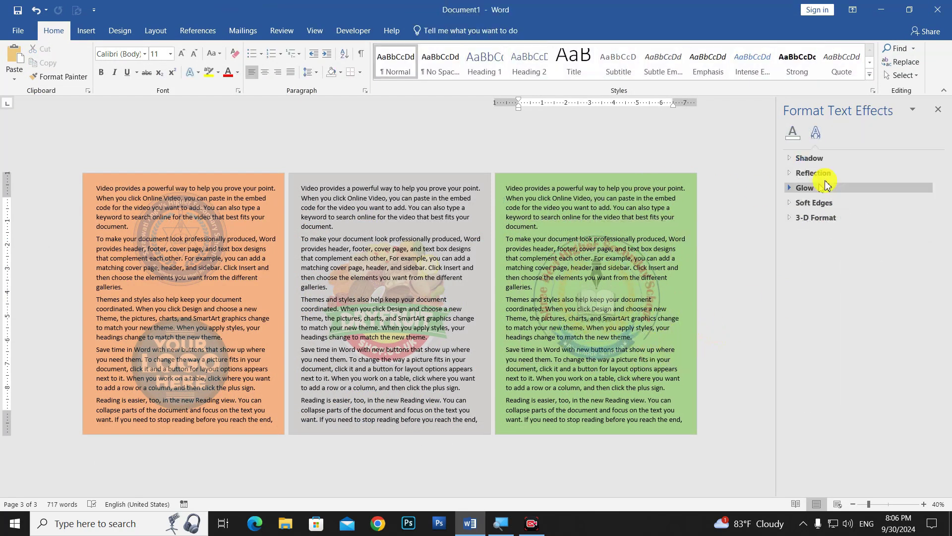
{"action": "left_click", "coordinate": [938, 109]}
{"action": "scroll", "coordinate": [486, 312], "scroll_direction": "up", "scroll_amount": 1, "text": "ctrl"}
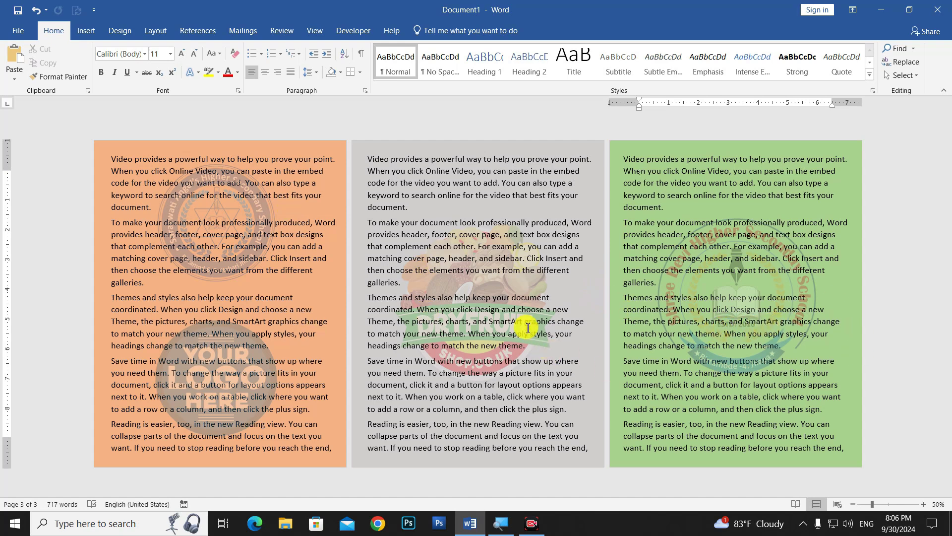
Fill the third page's green text box with black.
{"action": "left_click", "coordinate": [858, 193]}
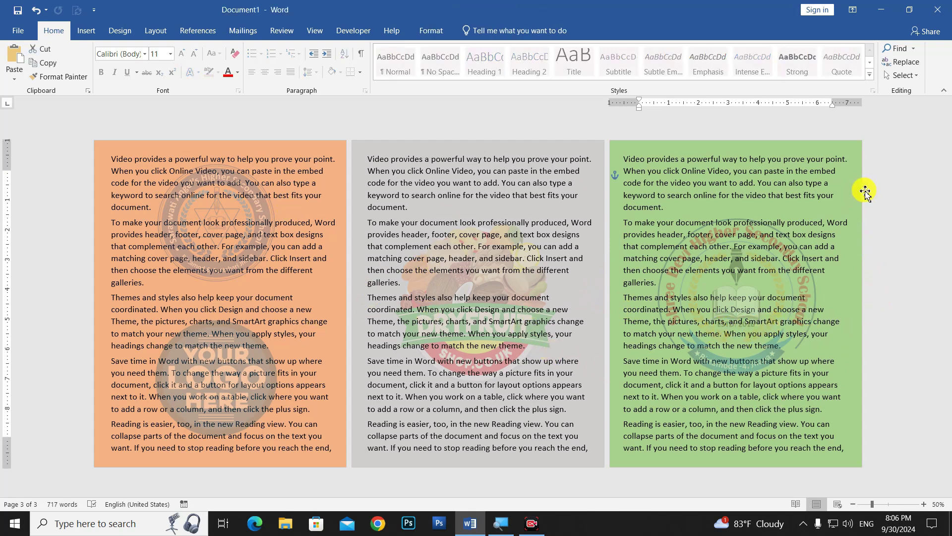
{"action": "left_click", "coordinate": [431, 30]}
{"action": "left_click", "coordinate": [303, 48]}
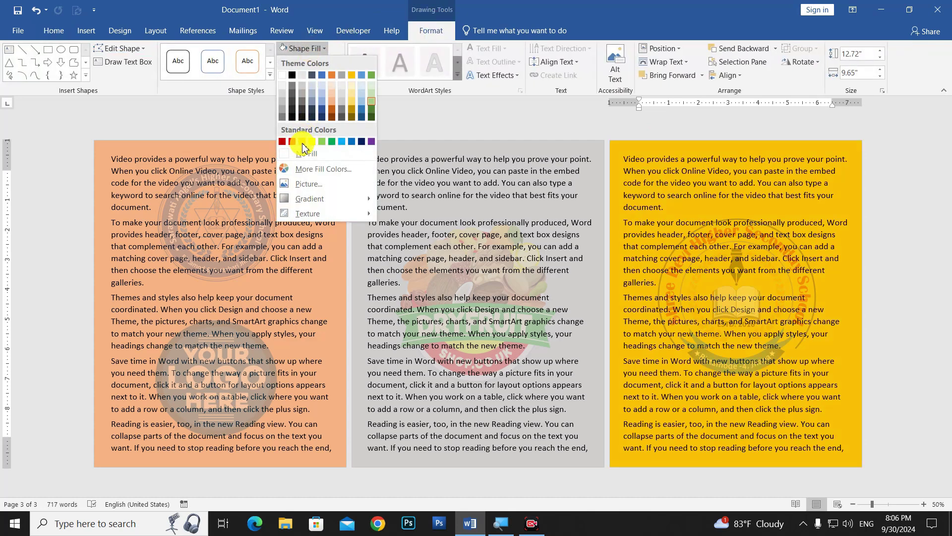
{"action": "left_click", "coordinate": [293, 75]}
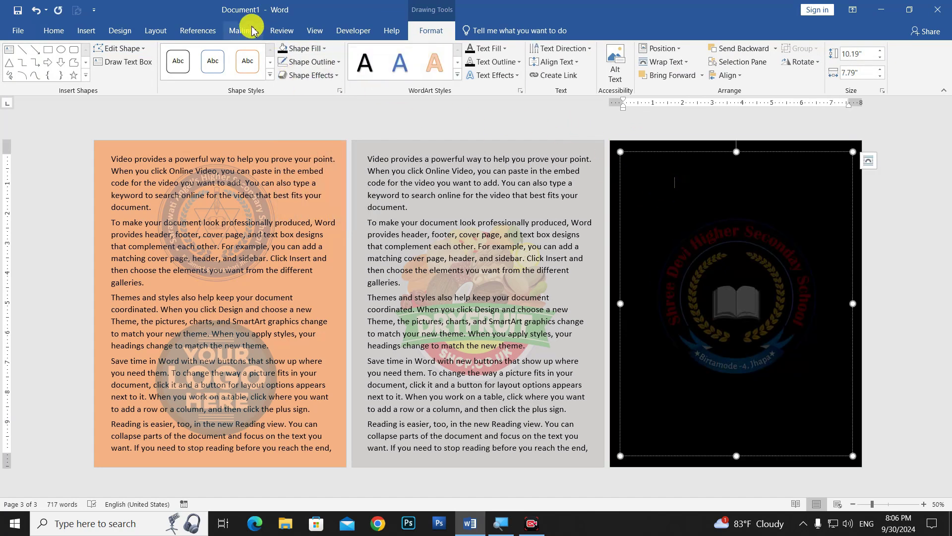
Recolour the third page's text white, then light grey, and deselect the box.
{"action": "left_click", "coordinate": [494, 53]}
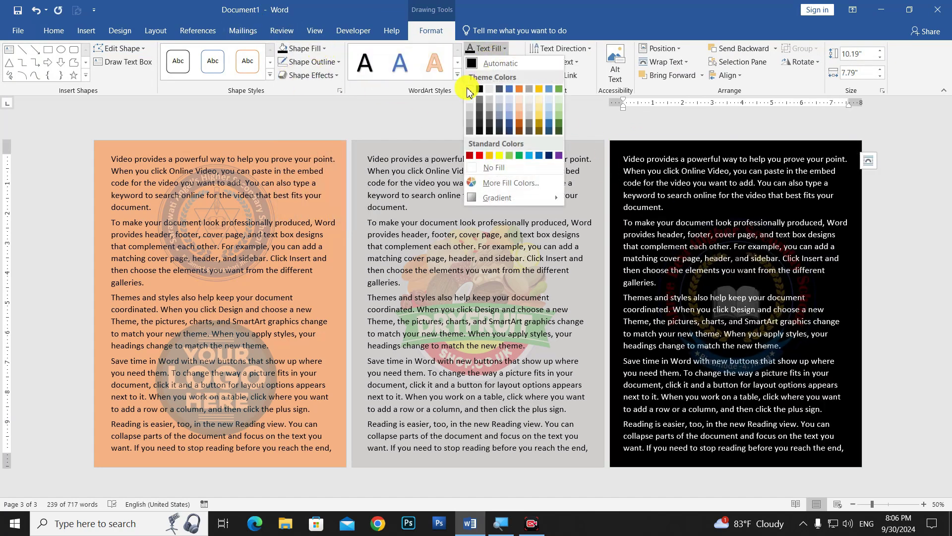
{"action": "left_click", "coordinate": [470, 89]}
{"action": "left_click", "coordinate": [496, 48]}
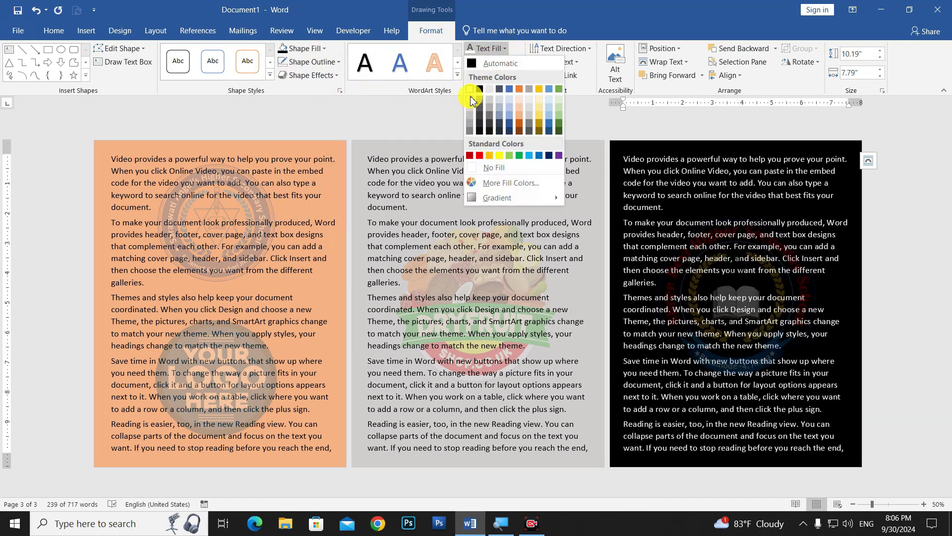
{"action": "left_click", "coordinate": [471, 130]}
{"action": "left_click", "coordinate": [928, 313]}
Undo the black fill and grey text on the third page's text box.
{"action": "scroll", "coordinate": [782, 310], "scroll_direction": "down", "scroll_amount": 3}
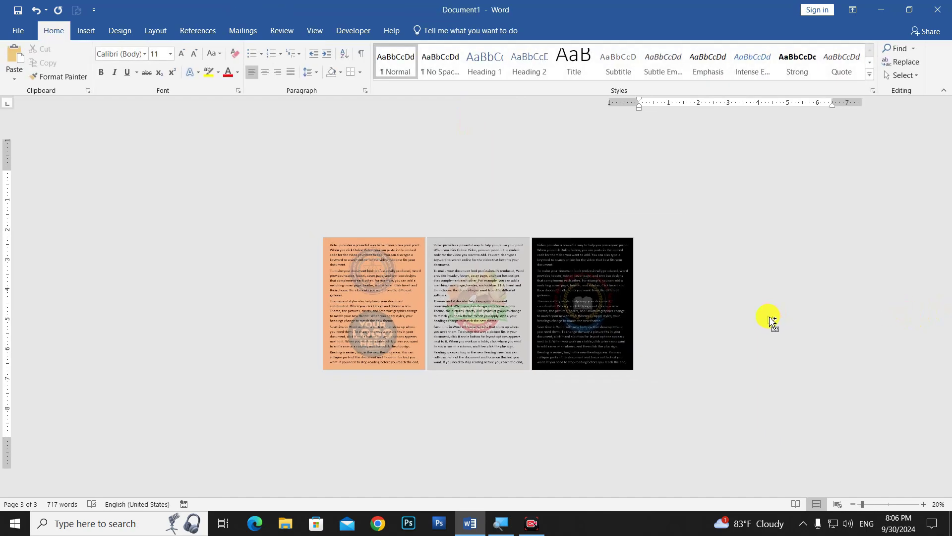
{"action": "scroll", "coordinate": [770, 322], "scroll_direction": "up", "scroll_amount": 3}
{"action": "scroll", "coordinate": [672, 302], "scroll_direction": "down", "scroll_amount": 1}
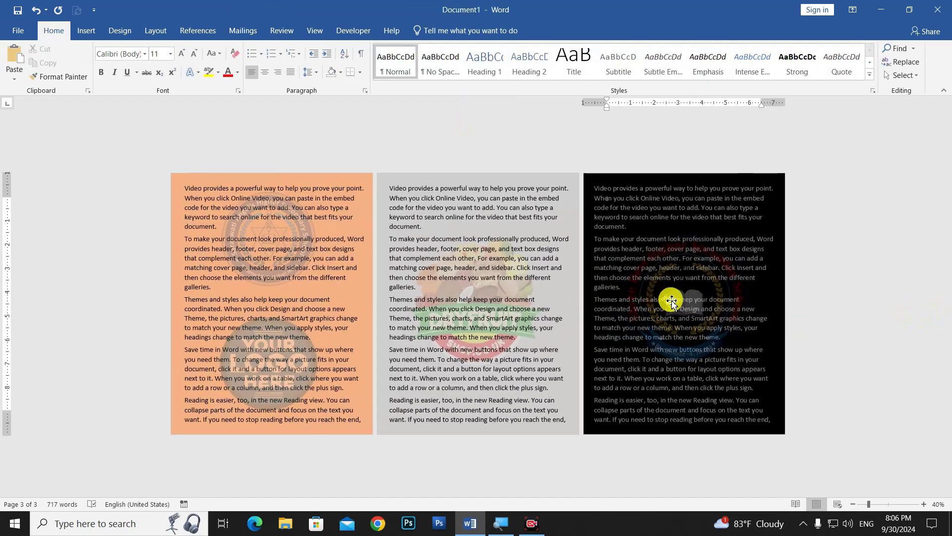
{"action": "left_click", "coordinate": [629, 405]}
{"action": "key", "text": "ctrl+z"}
{"action": "key", "text": "ctrl+z"}
{"action": "left_click", "coordinate": [848, 300]}
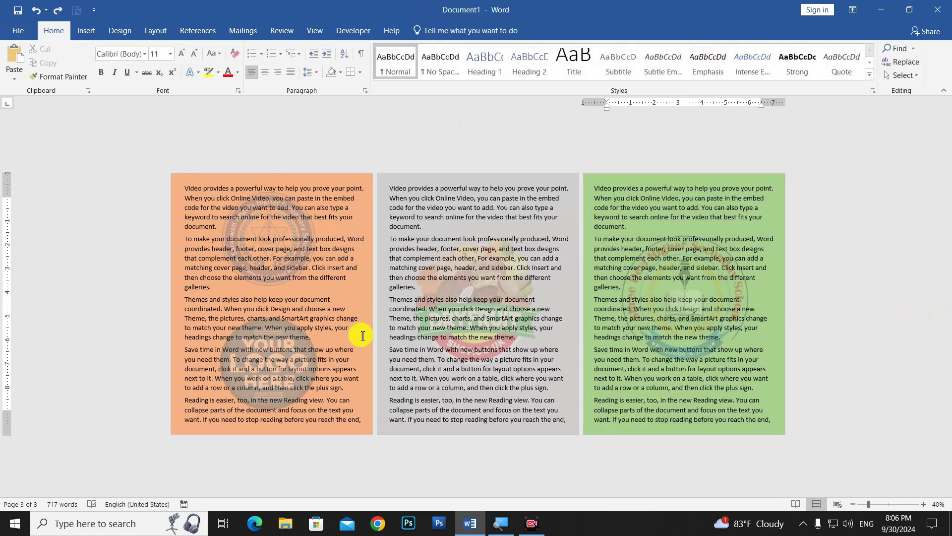